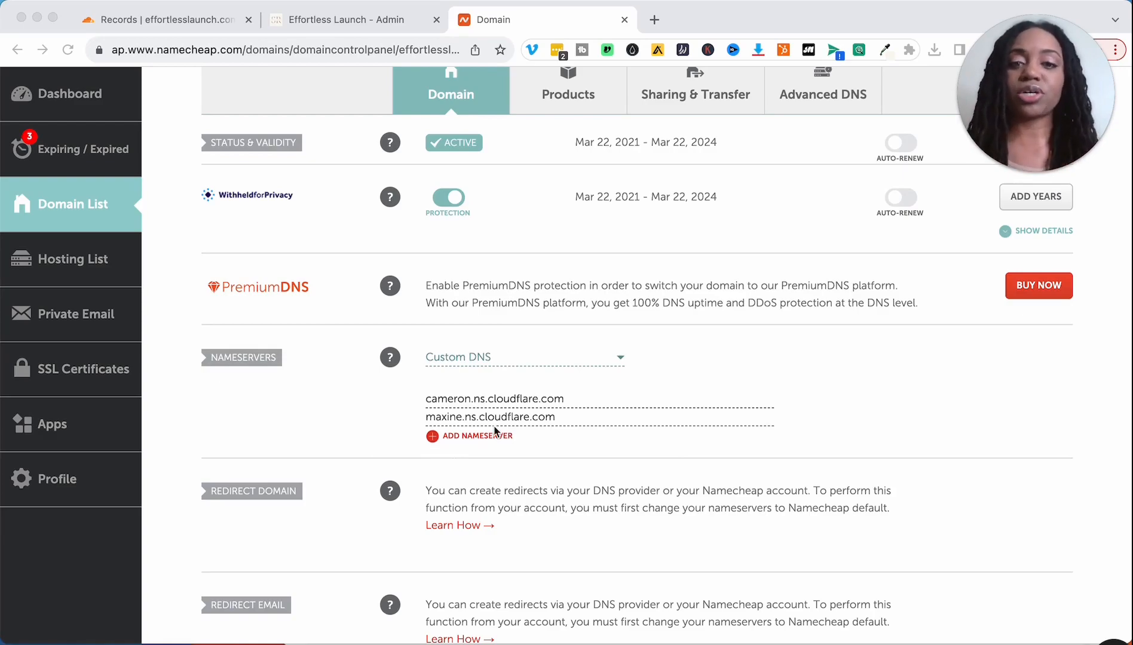
Switch to the MemberVault custom domain settings and enter effortlesslaunch.com as the URL to use in Step 1
left_click(298, 21)
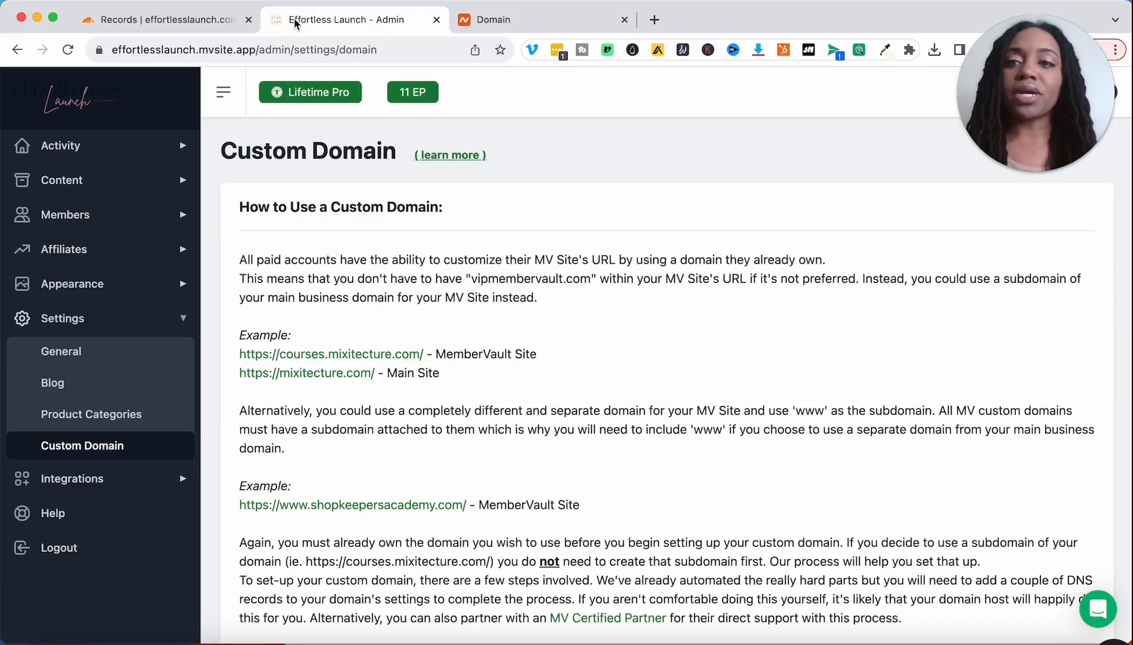
scroll(364, 329, "down", 10)
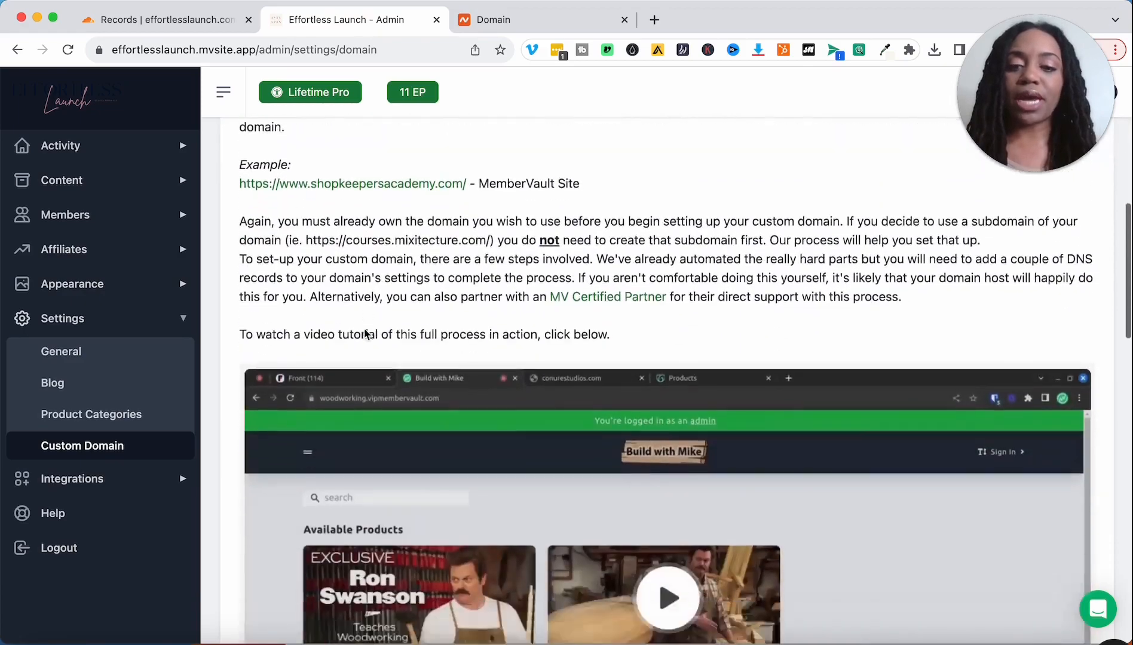
scroll(364, 329, "down", 2)
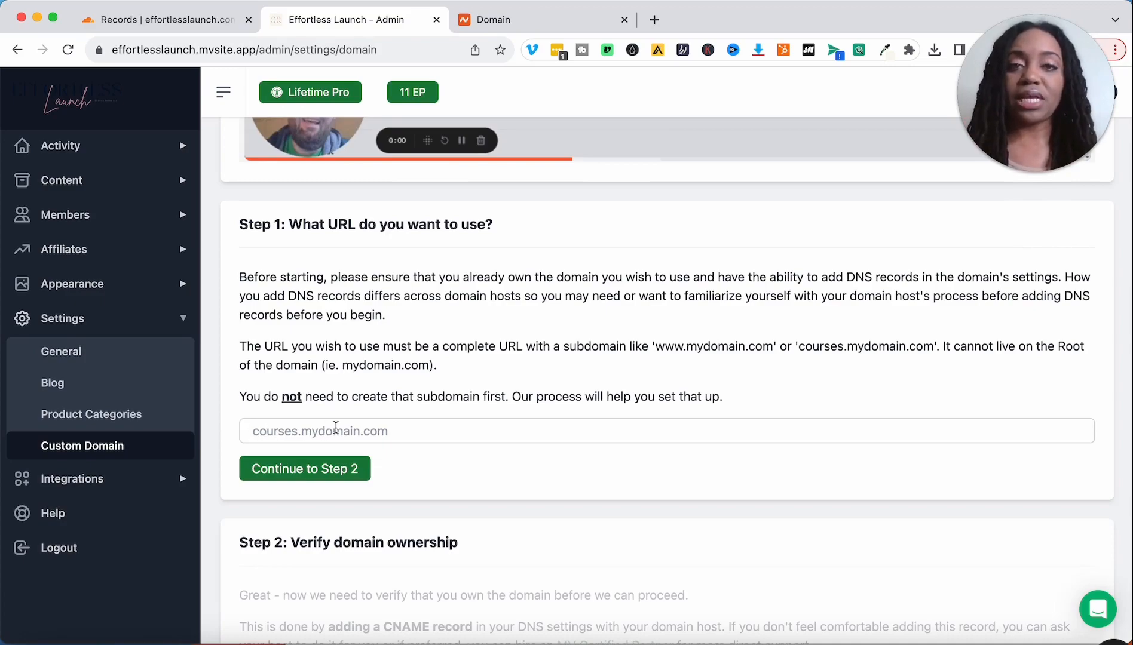
left_click(406, 433)
type("ef")
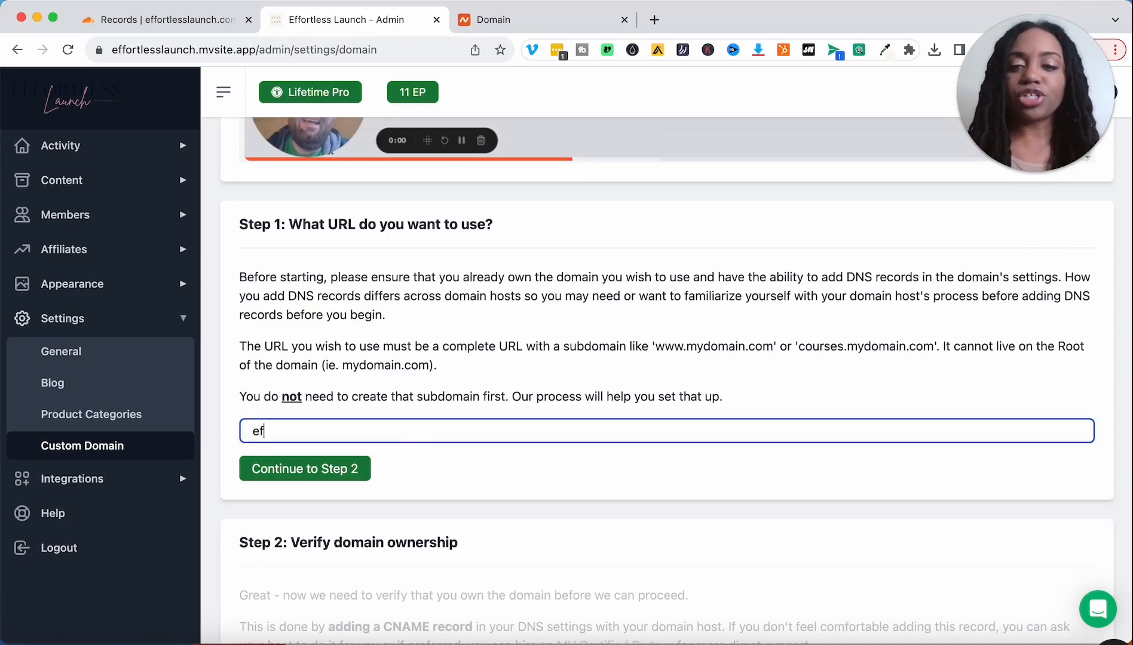
type("fortlesslaunch.com")
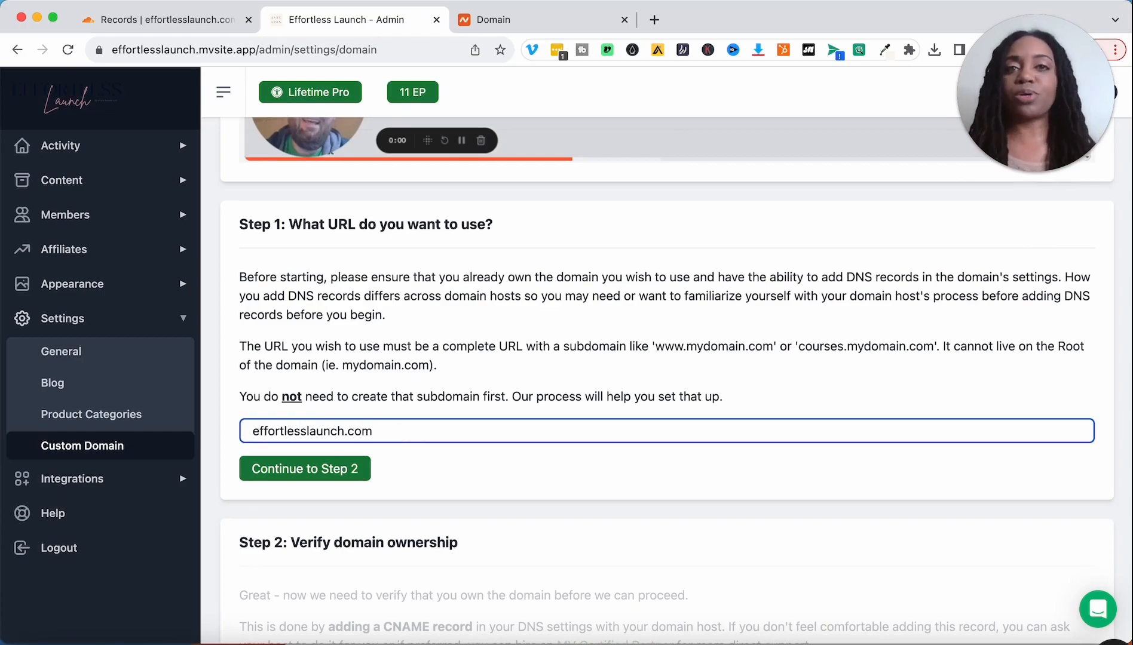
key("Left")
key("Left")
key("Left")
key("Left")
key("Left")
key("Left")
key("Left")
key("Left")
key("Left")
key("Left")
key("Left")
key("Left")
key("Left")
key("Left")
key("Left")
key("Left")
key("Left")
key("Left")
key("Left")
key("Left")
type("www.")
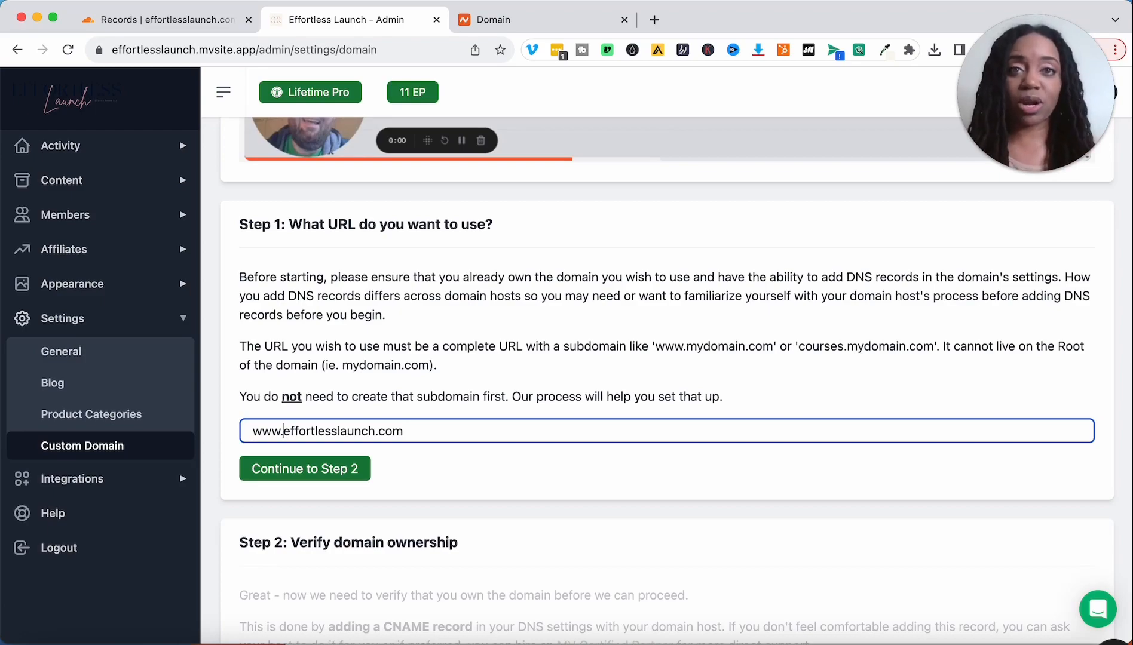
Replace the www subdomain with portal and continue to Step 2, confirming portal.effortlesslaunch.com as the custom domain
double_click(263, 430)
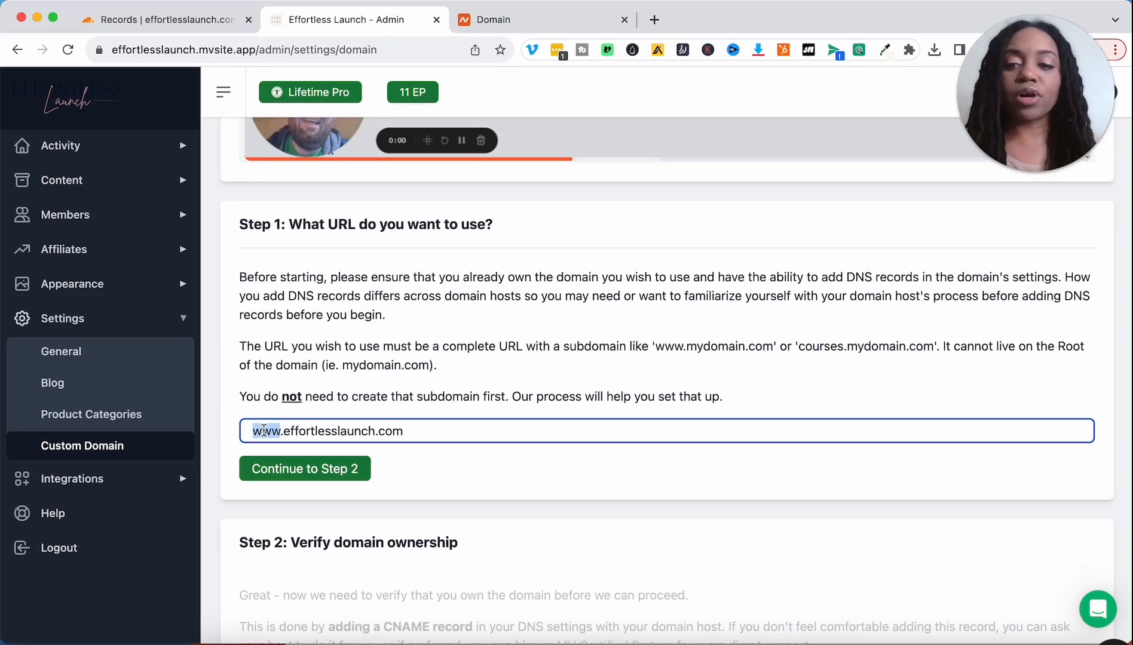
type("portal")
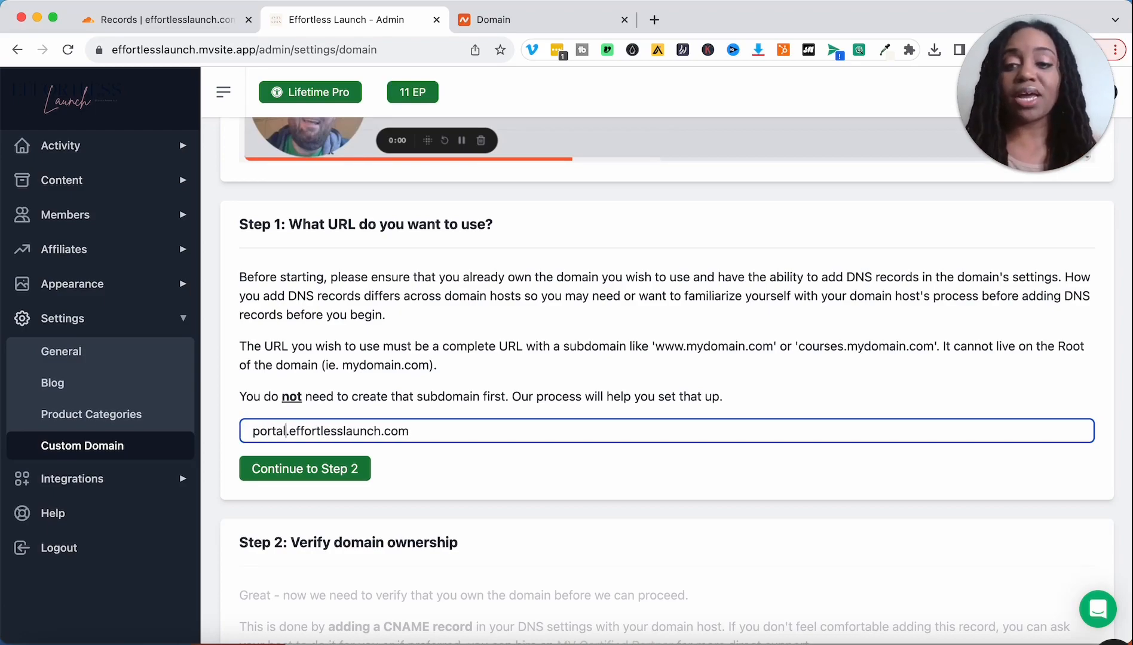
left_click(417, 480)
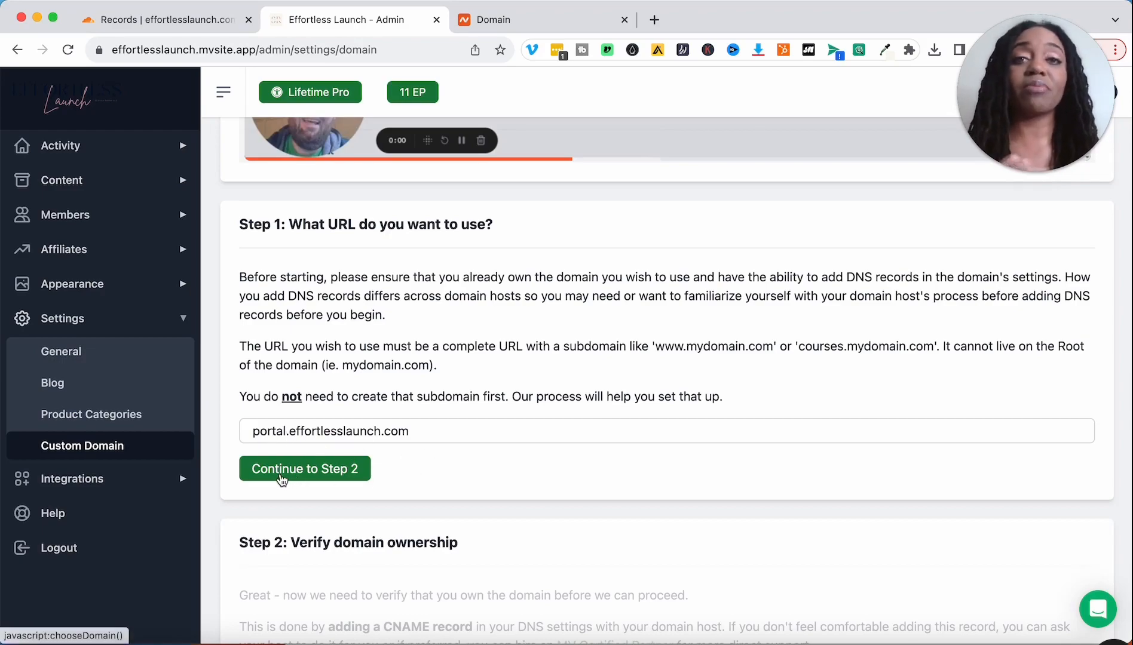
left_click(337, 478)
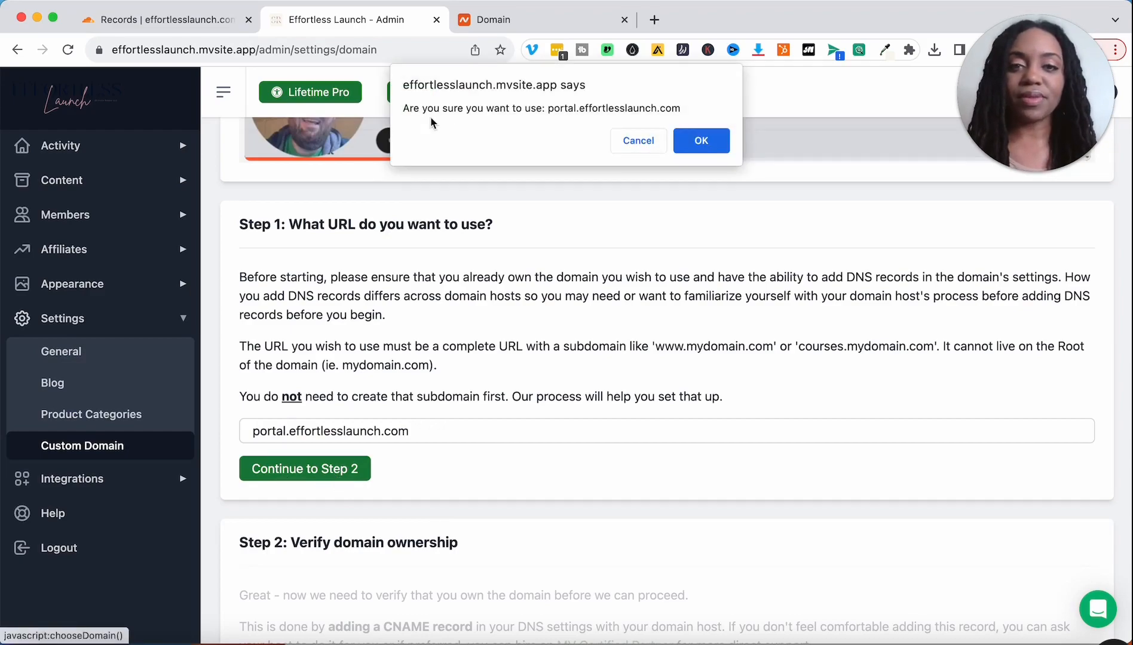
left_click(704, 149)
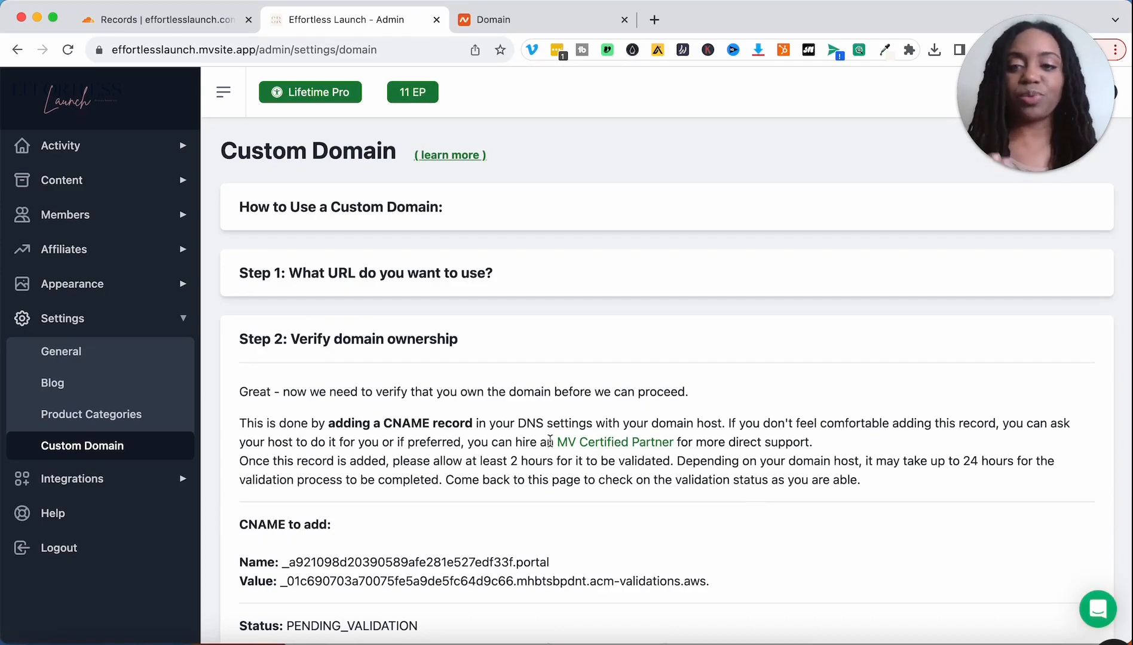
Copy the name of the CNAME record required to verify domain ownership
scroll(549, 441, "down", 4)
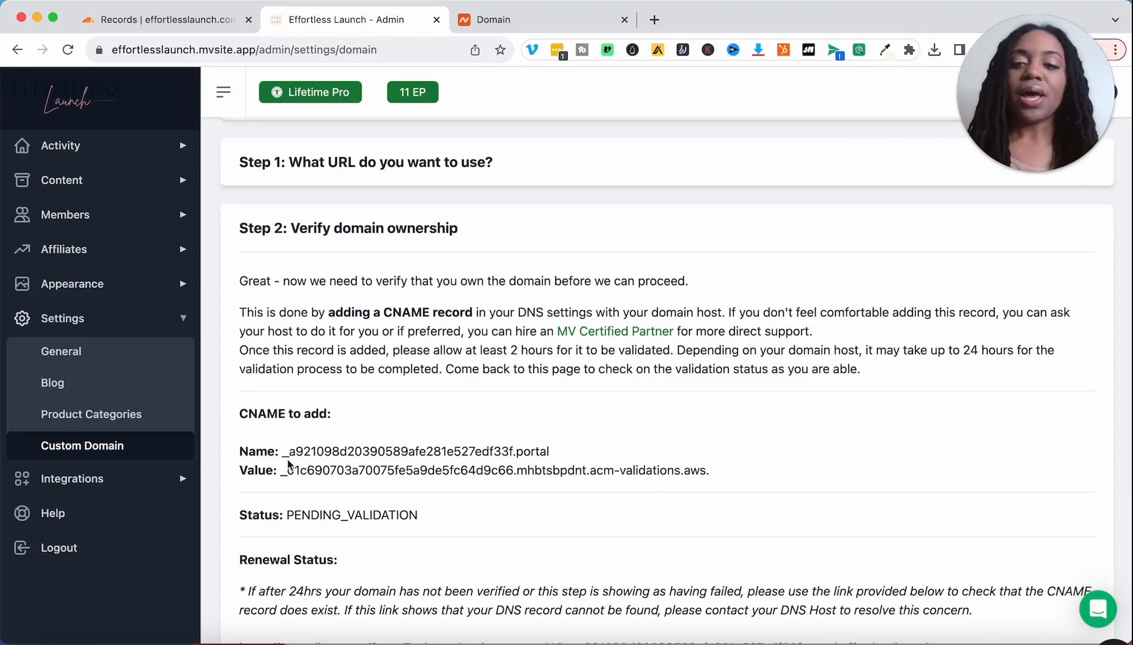
left_click_drag(282, 454, 572, 456)
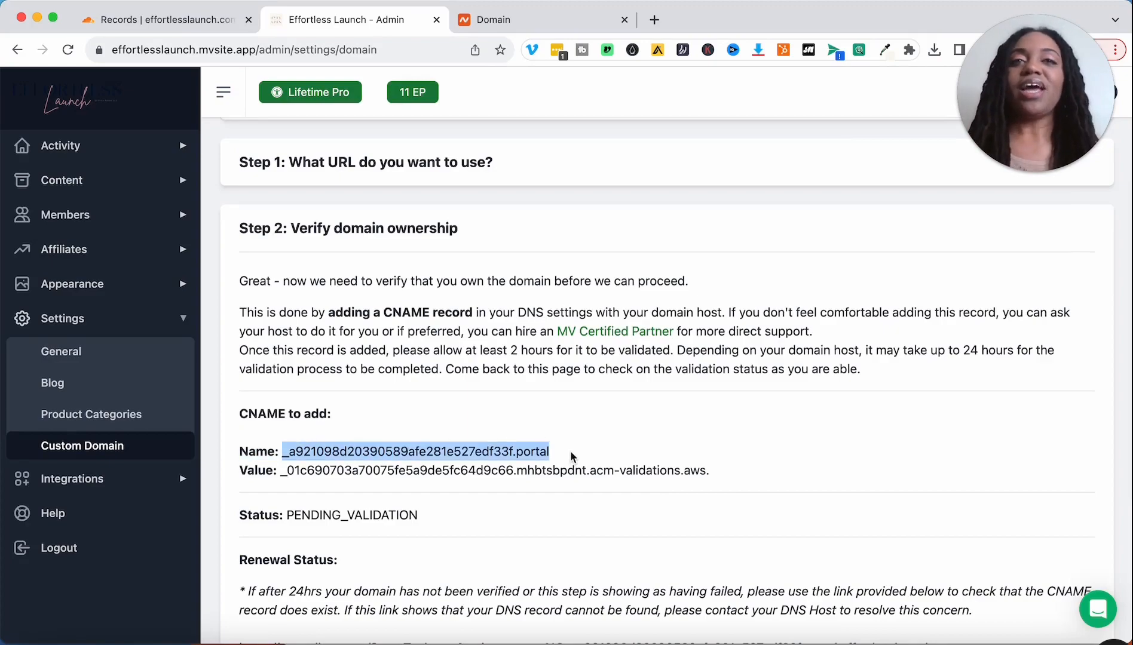
left_click(571, 454)
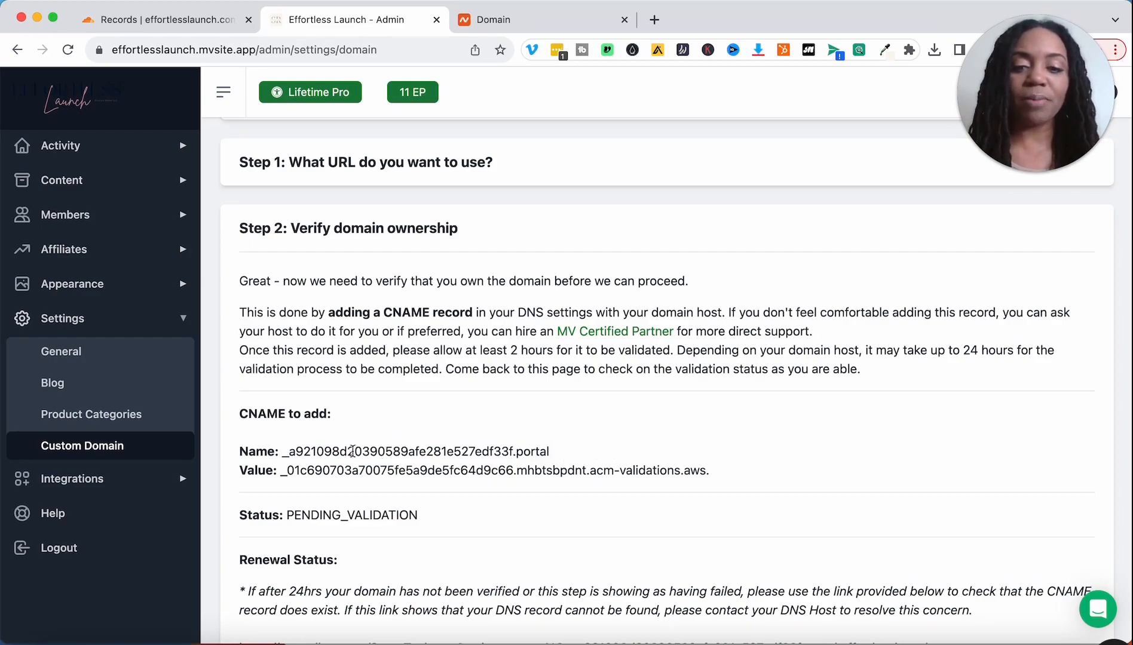
left_click_drag(282, 455, 553, 460)
key("super+c")
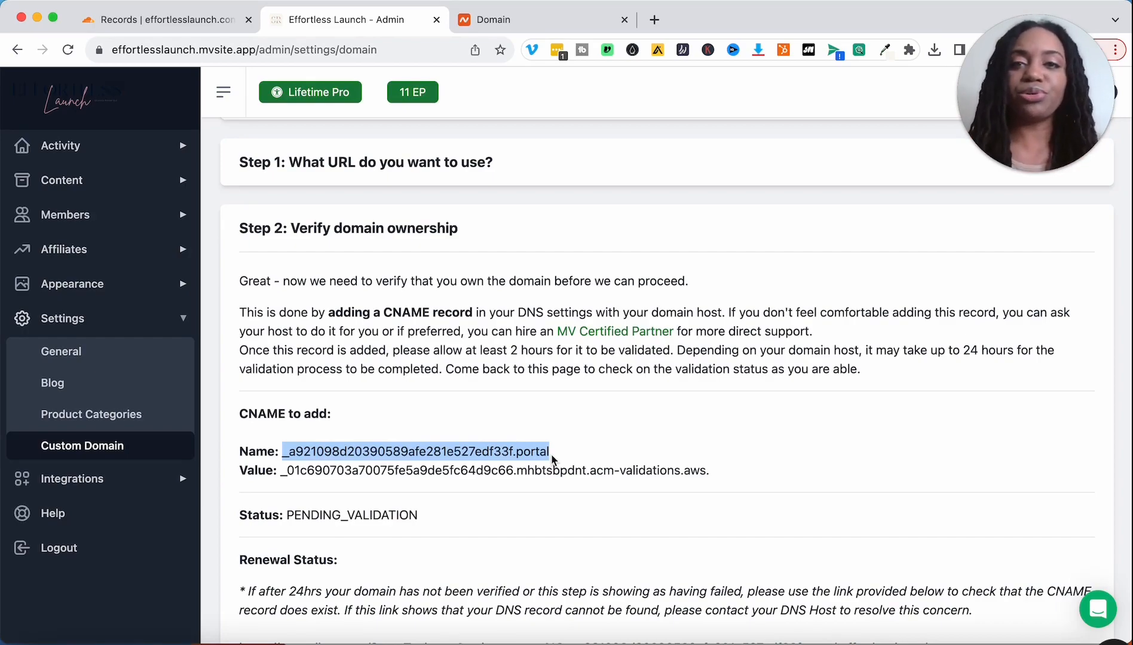
Switch to the Cloudflare DNS records of effortlesslaunch.com and start a new record of type CNAME
left_click(471, 478)
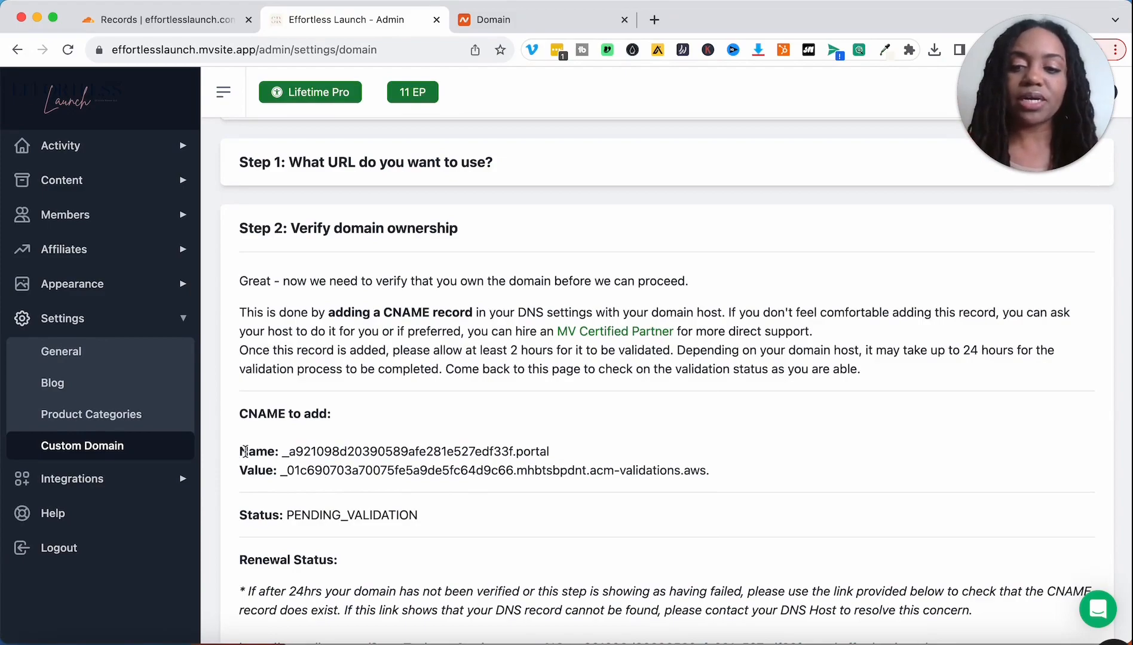
left_click_drag(246, 451, 277, 471)
scroll(989, 450, "down", 1)
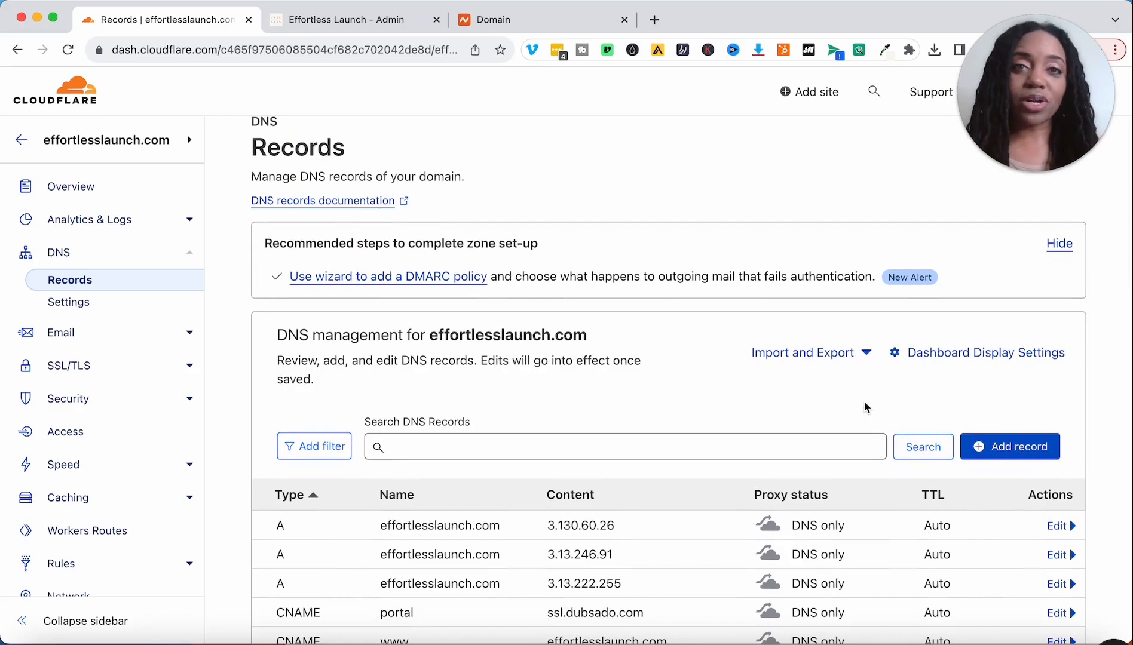
left_click(975, 449)
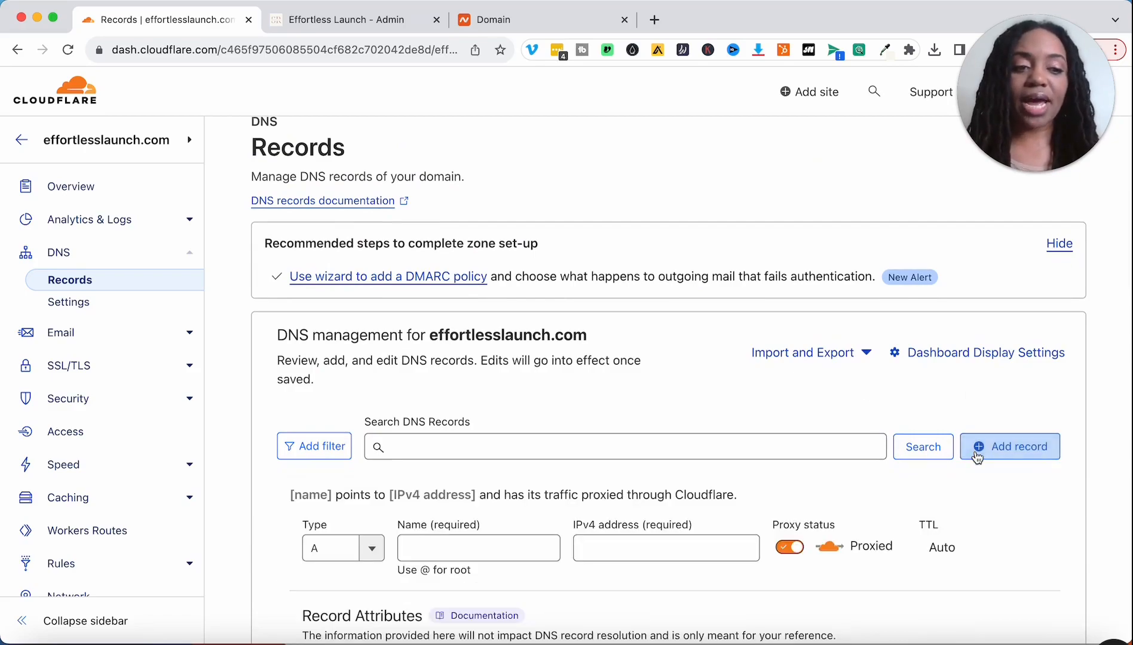
scroll(524, 439, "down", 3)
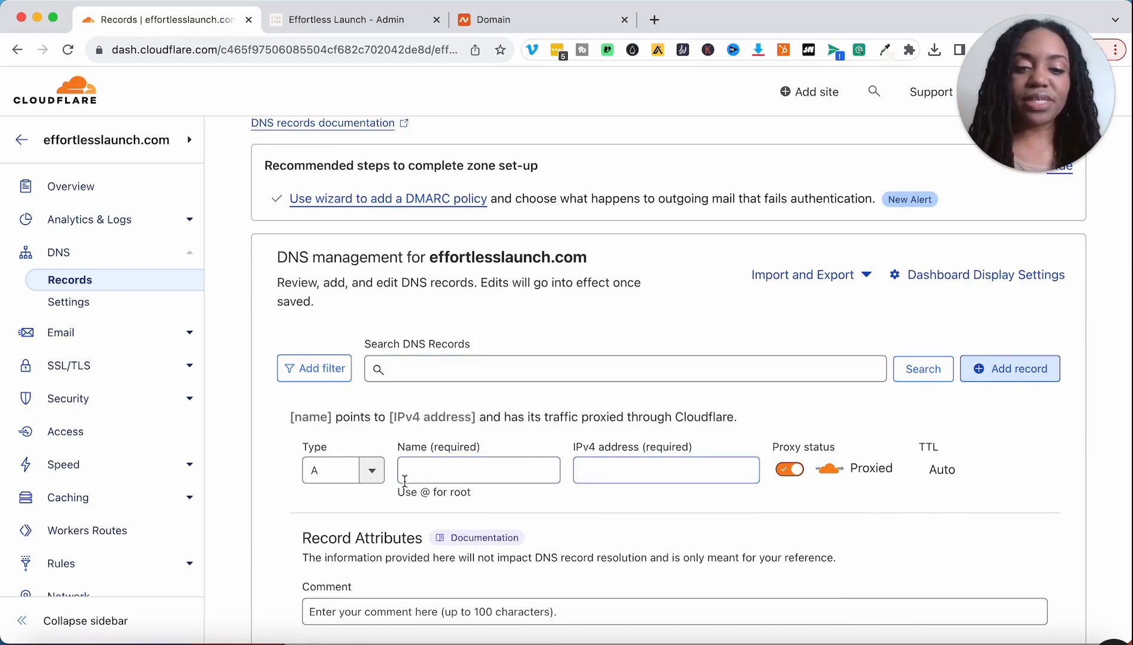
left_click(377, 474)
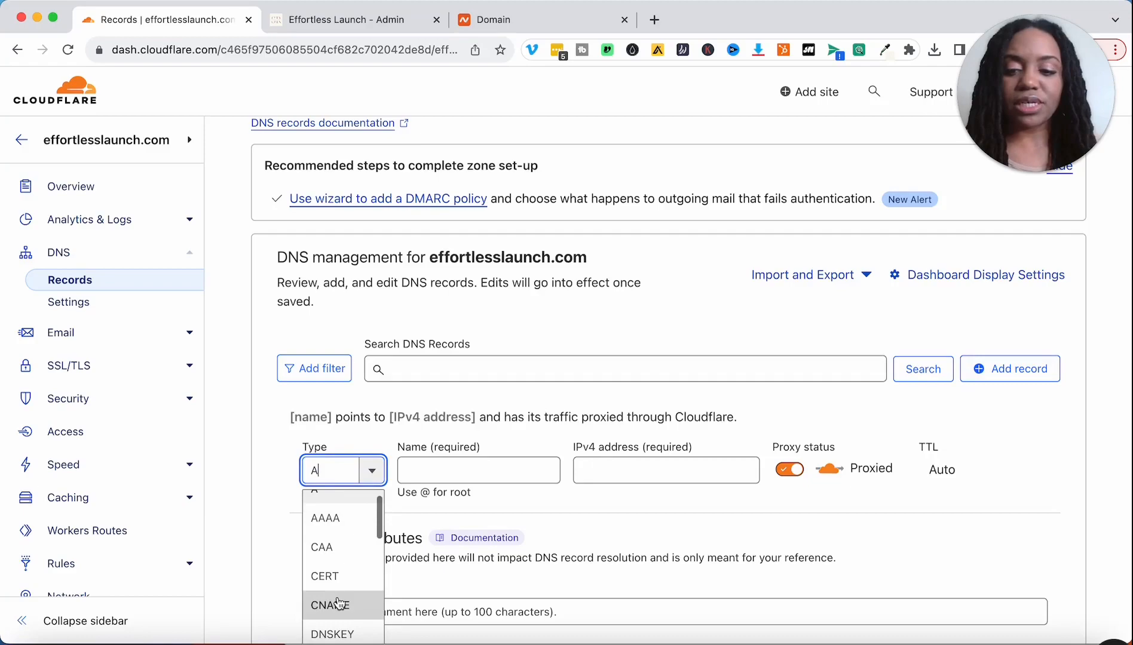
left_click(331, 602)
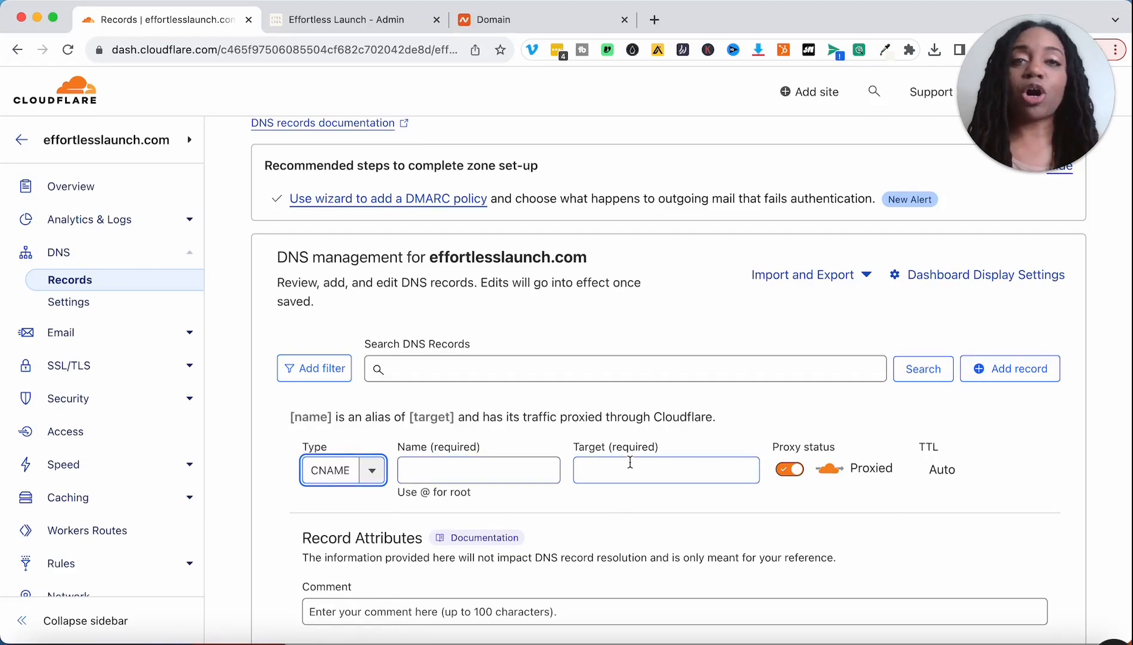
Fill the new record's name with the CNAME name given on the MemberVault custom domain page
left_click(357, 24)
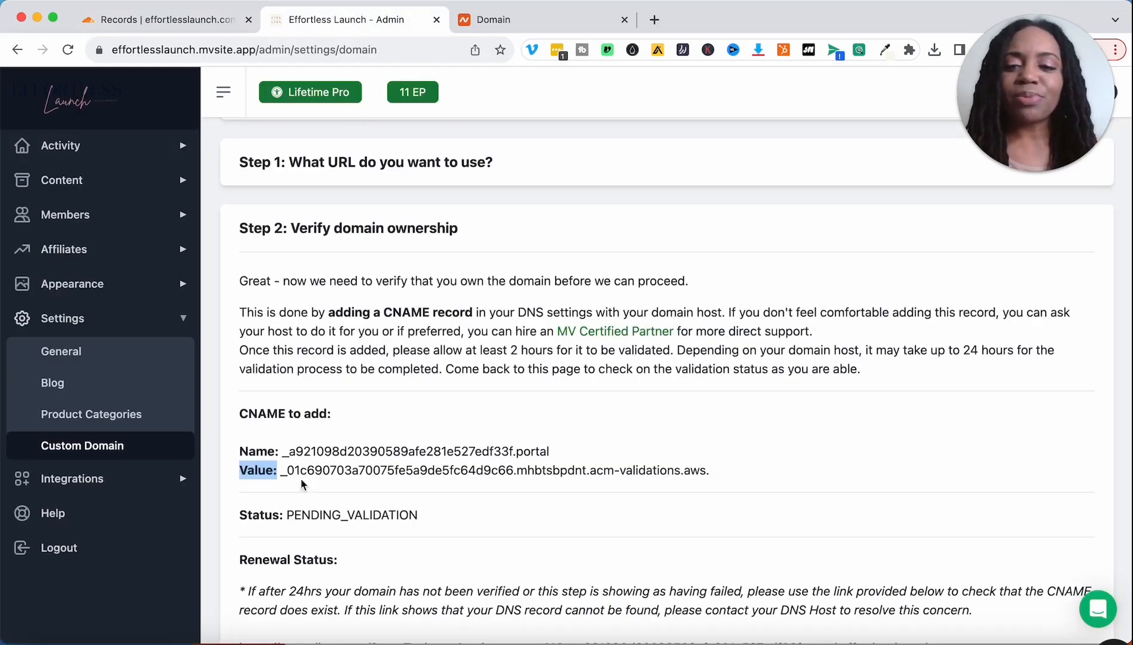
left_click(252, 487)
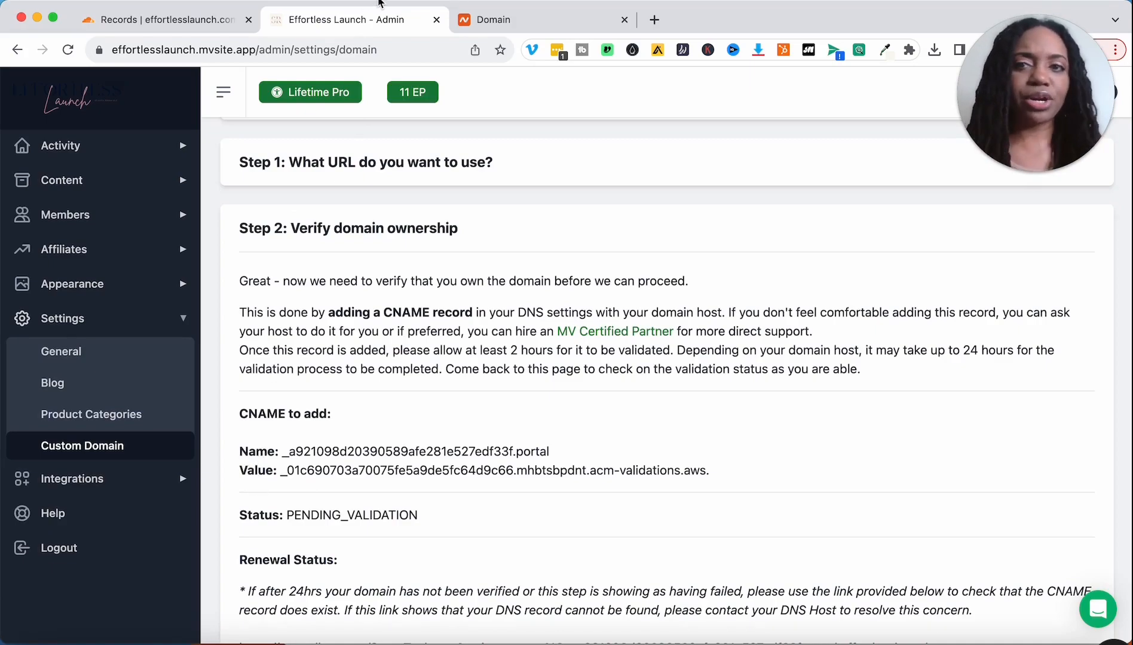
left_click(213, 22)
left_click(640, 461)
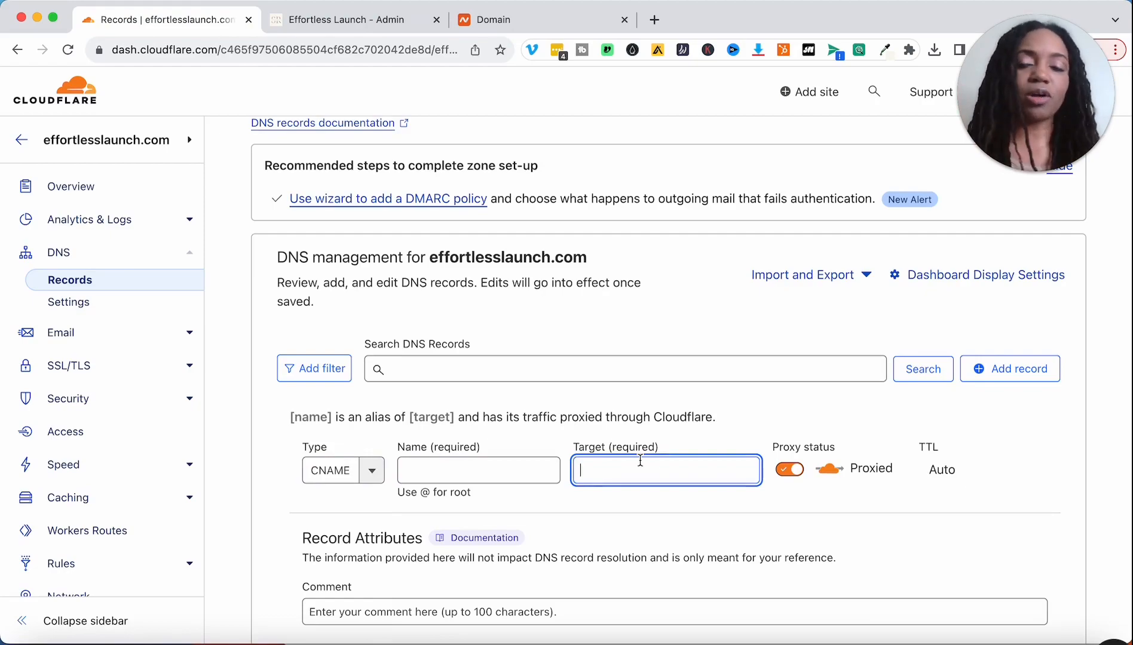
left_click(296, 20)
left_click_drag(282, 451, 543, 449)
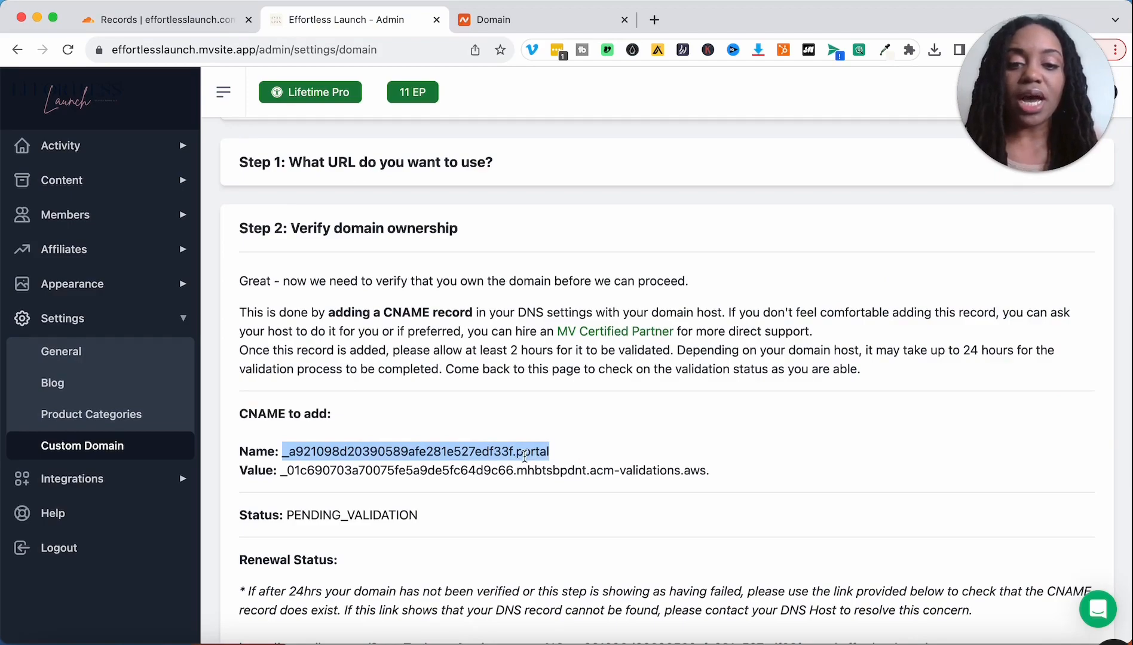
left_click(160, 22)
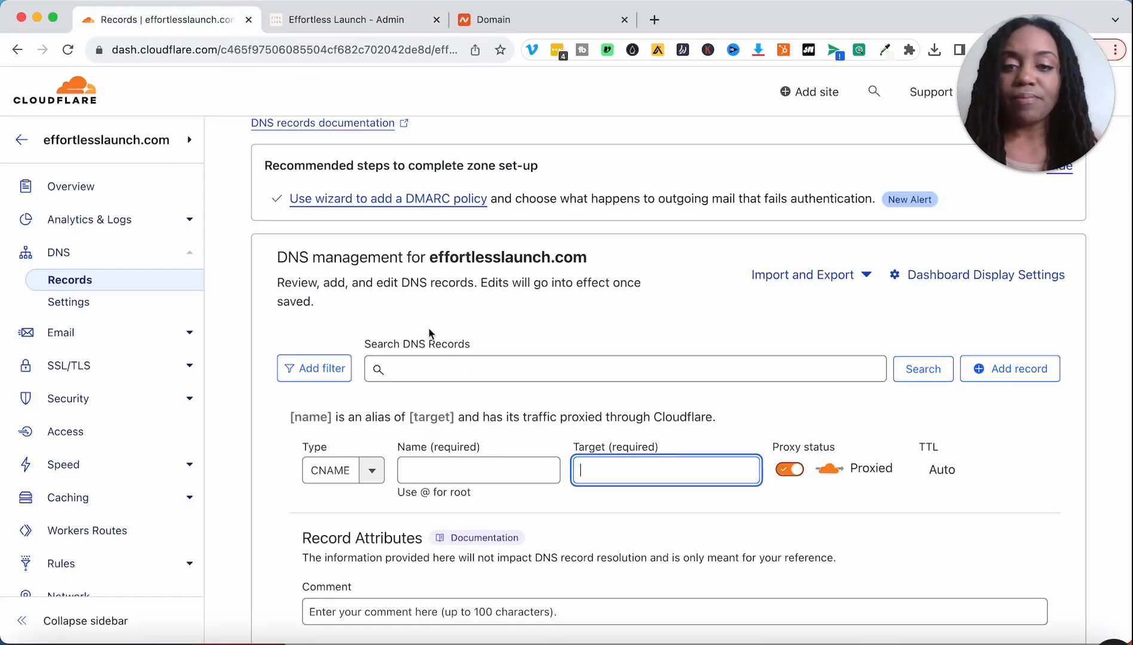
left_click(491, 466)
key("super+v")
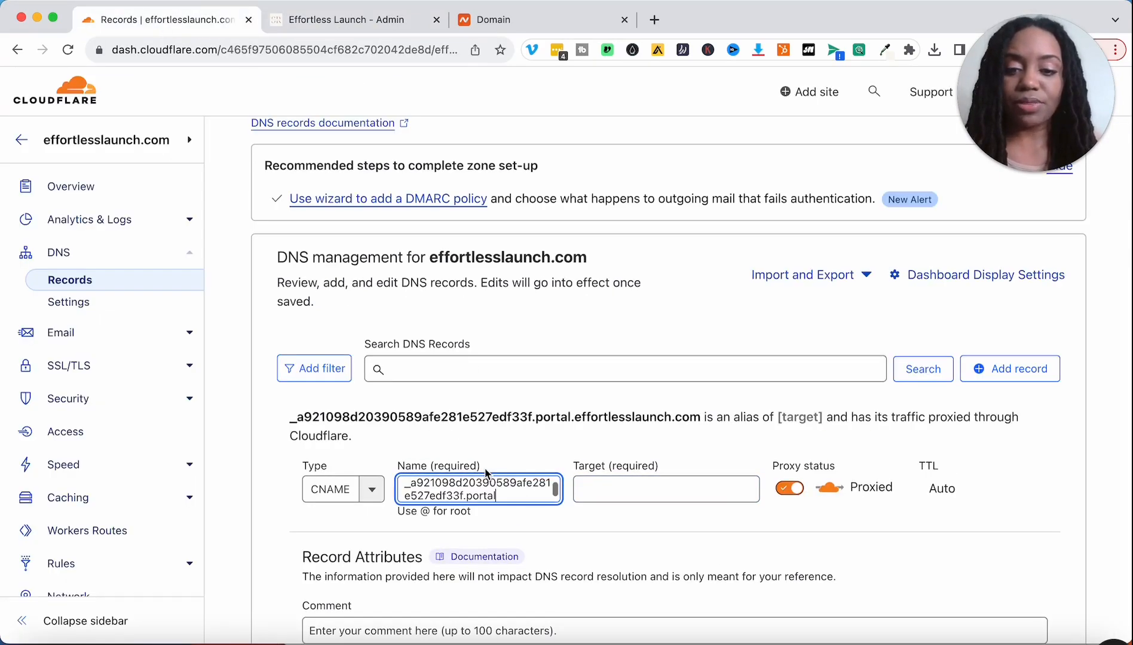
Copy the CNAME value from the MemberVault page and paste it as the new Cloudflare record's target
left_click(346, 20)
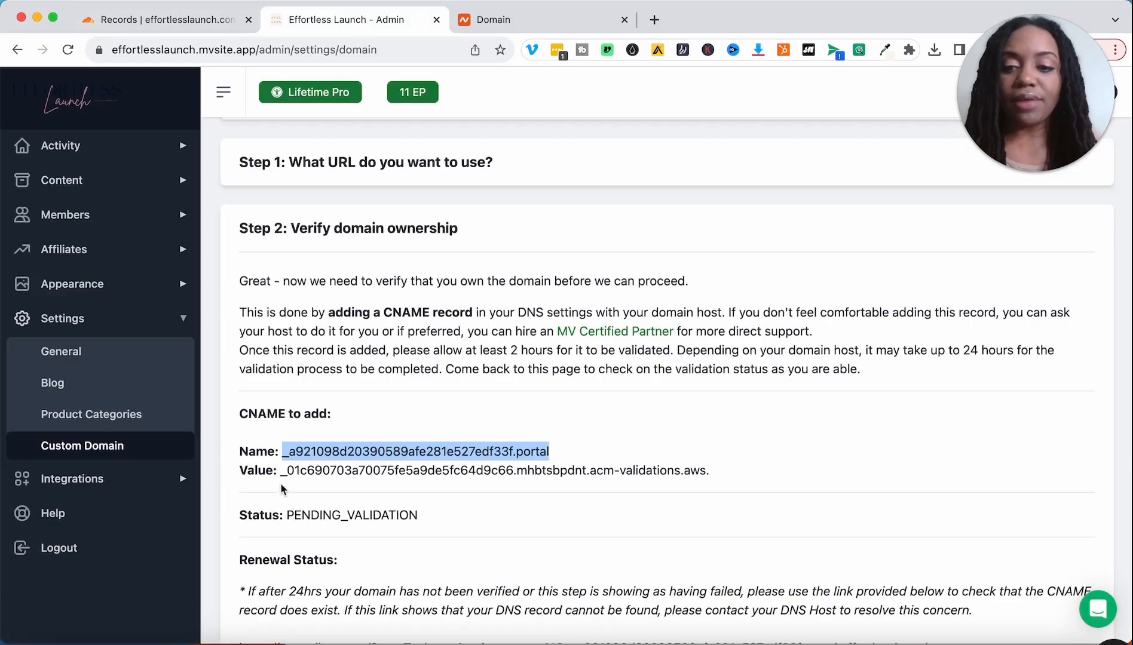
left_click_drag(281, 472, 711, 490)
key("super+c")
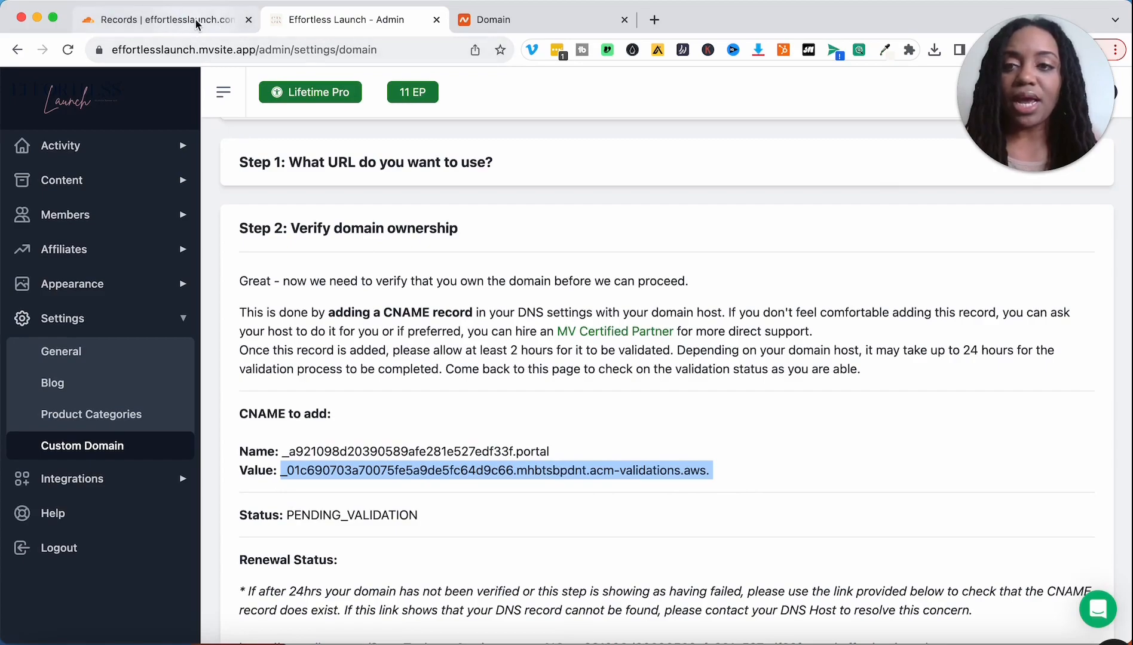
left_click(167, 20)
left_click(642, 502)
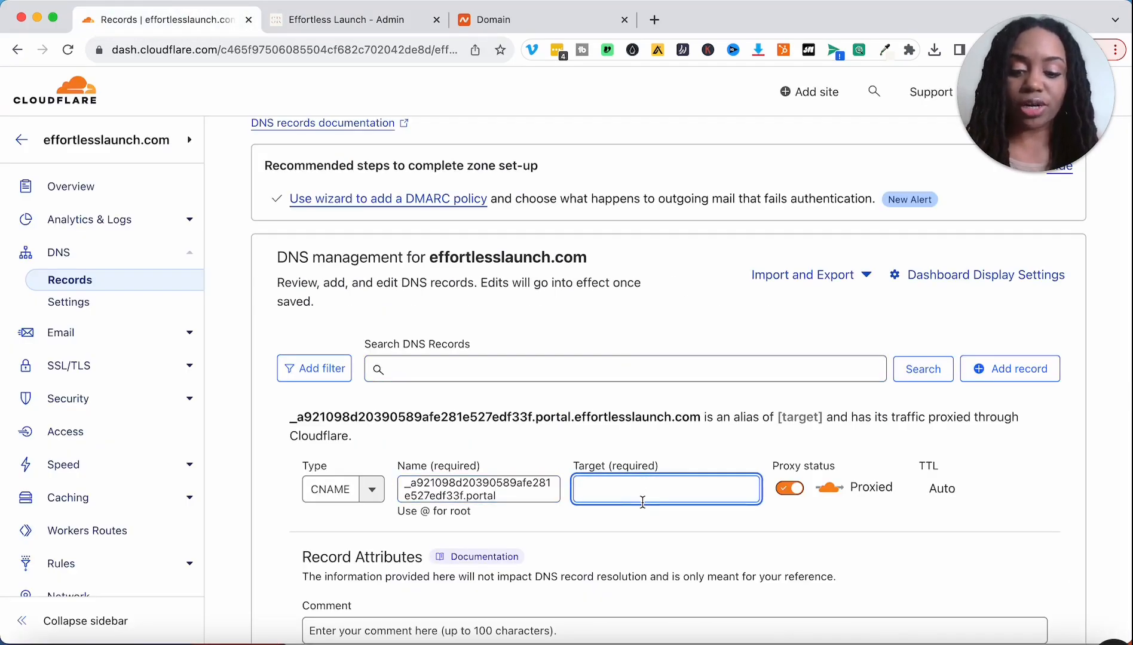
key("super+v")
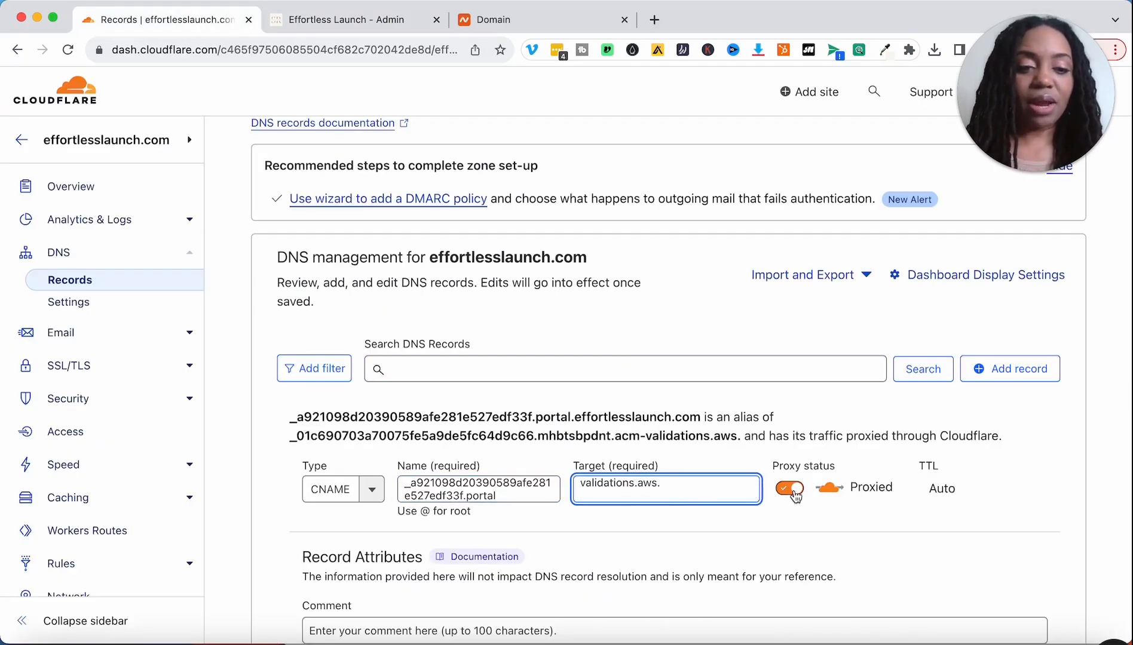
Set the new CNAME record's proxy status to DNS only and save the record
left_click(797, 496)
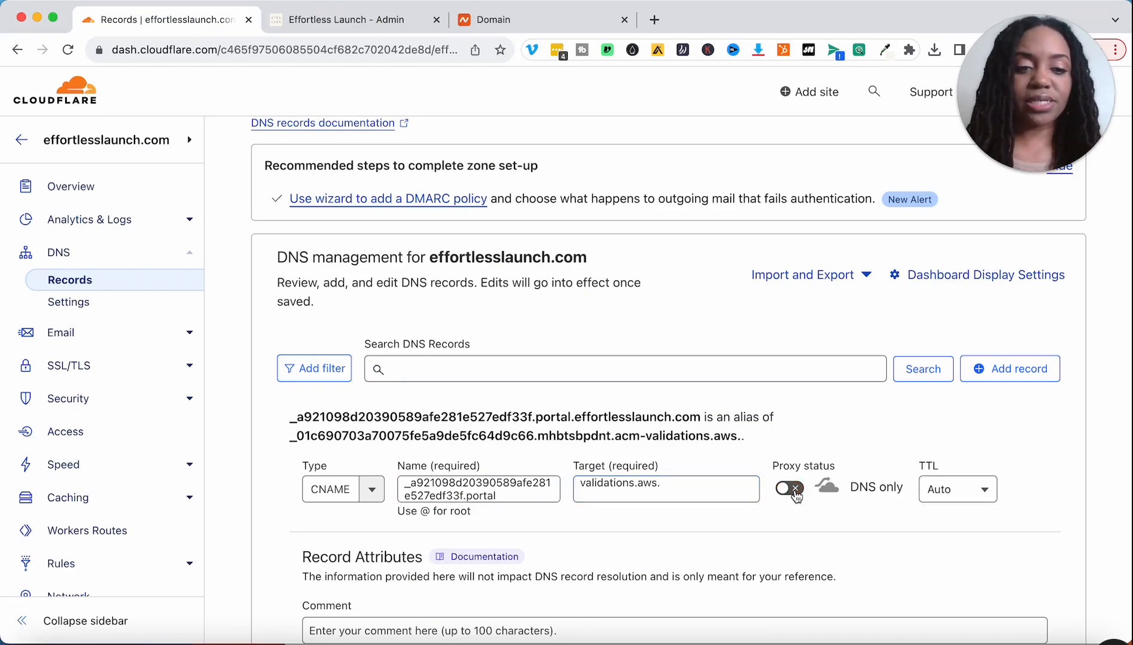
scroll(762, 537, "down", 5)
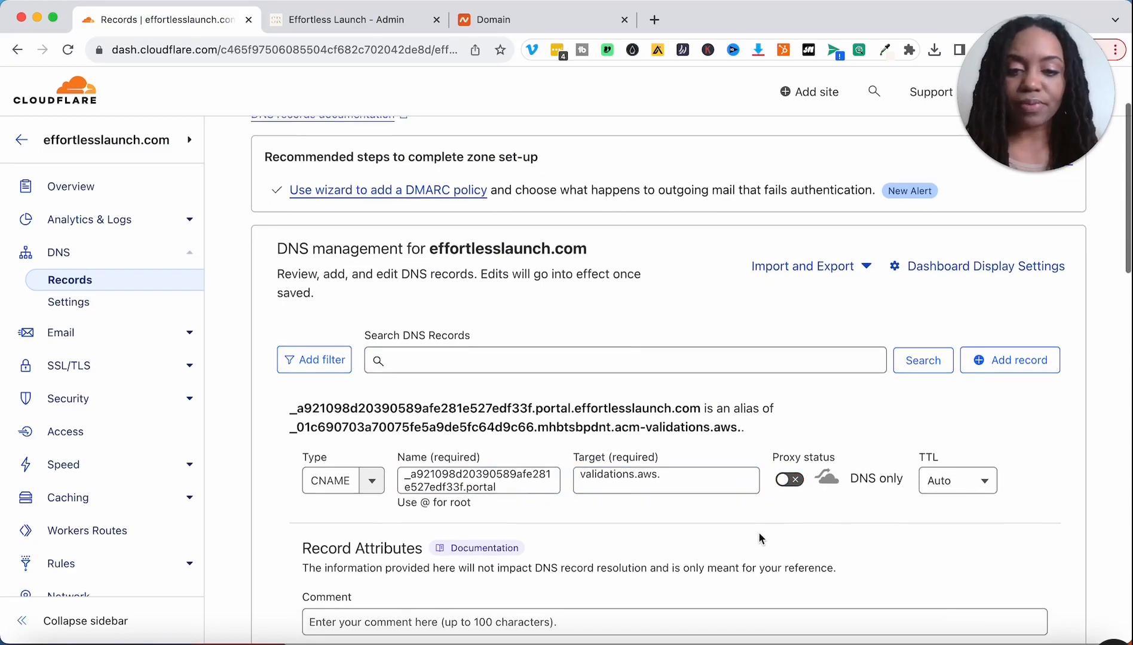
left_click(1029, 535)
scroll(529, 233, "up", 3)
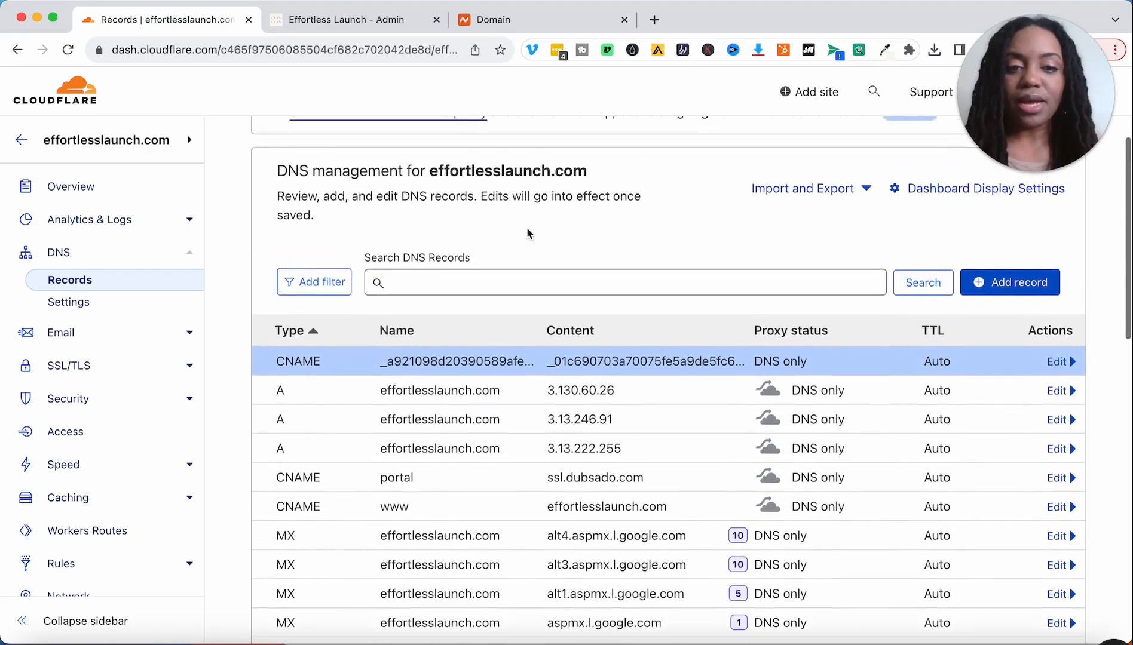
Return to the MemberVault custom domain page and look up the verification CNAME record in MxToolbox
left_click(327, 19)
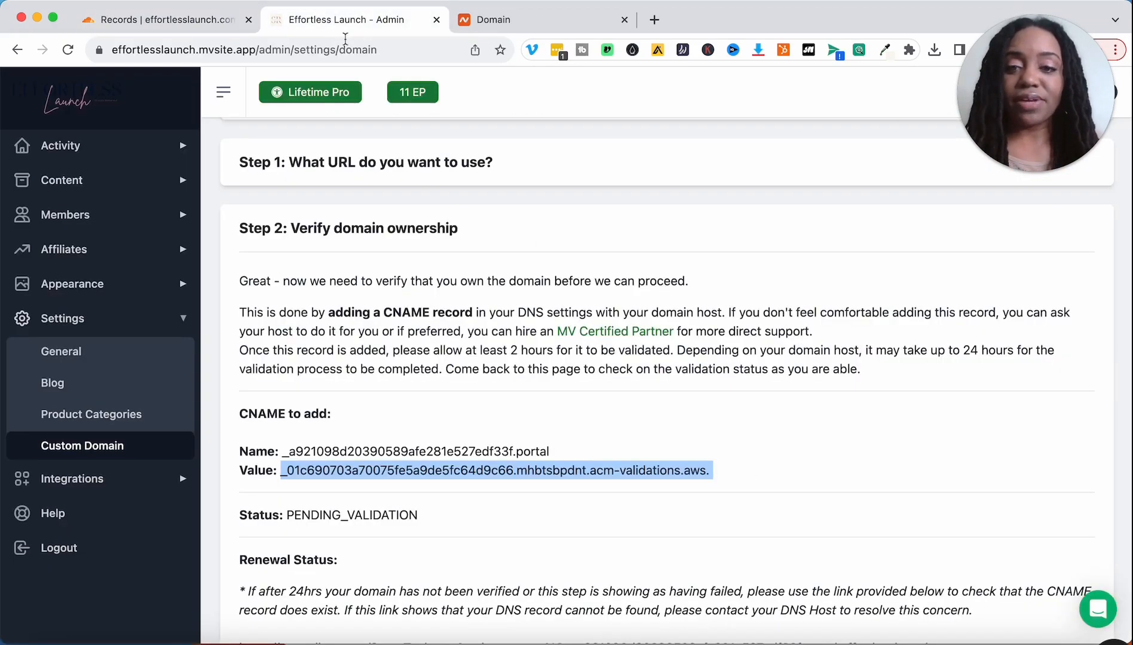
scroll(457, 392, "down", 2)
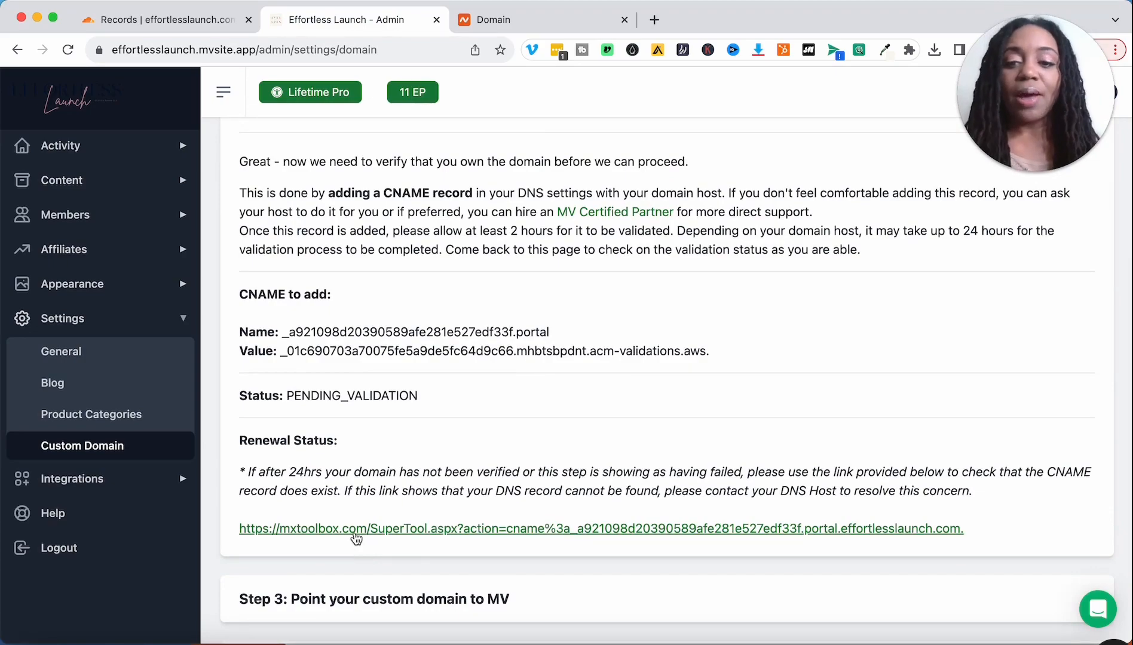
left_click(757, 529)
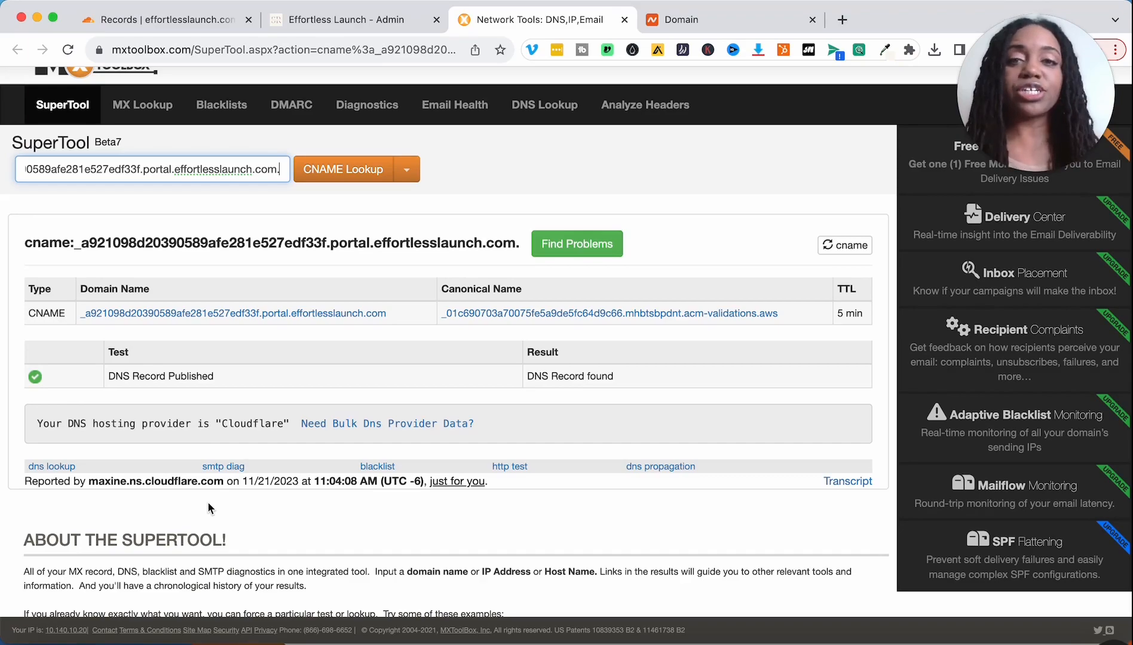
Reload the MemberVault custom domain page and check the Step 2 domain ownership status
left_click(333, 20)
left_click(338, 47)
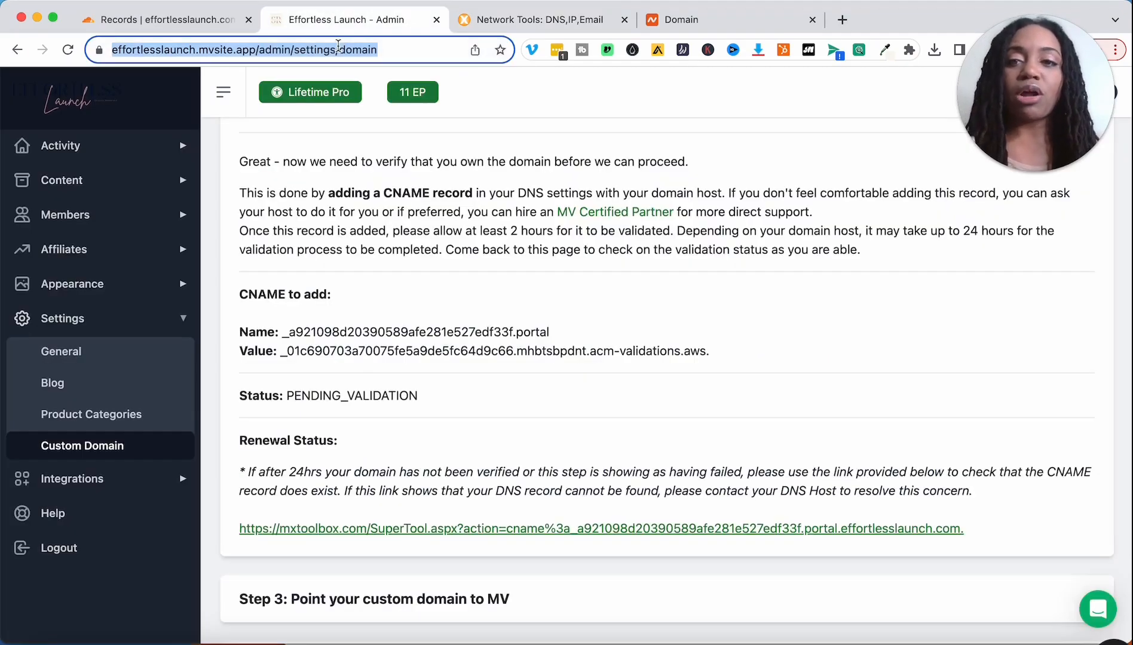
key("Return")
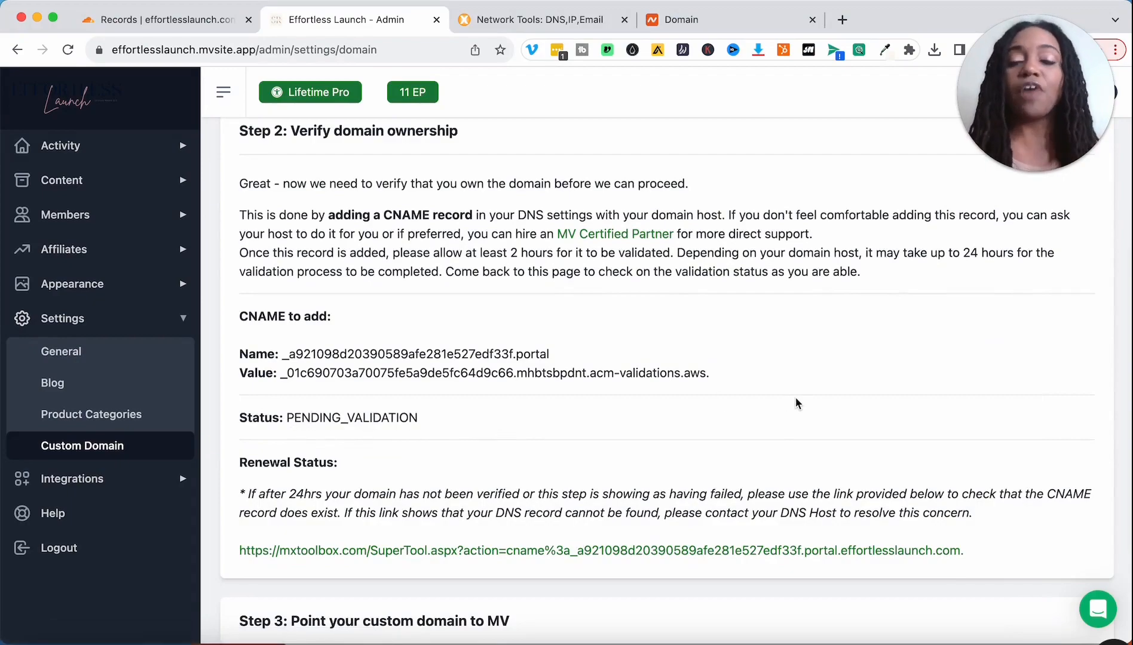
scroll(682, 378, "down", 1)
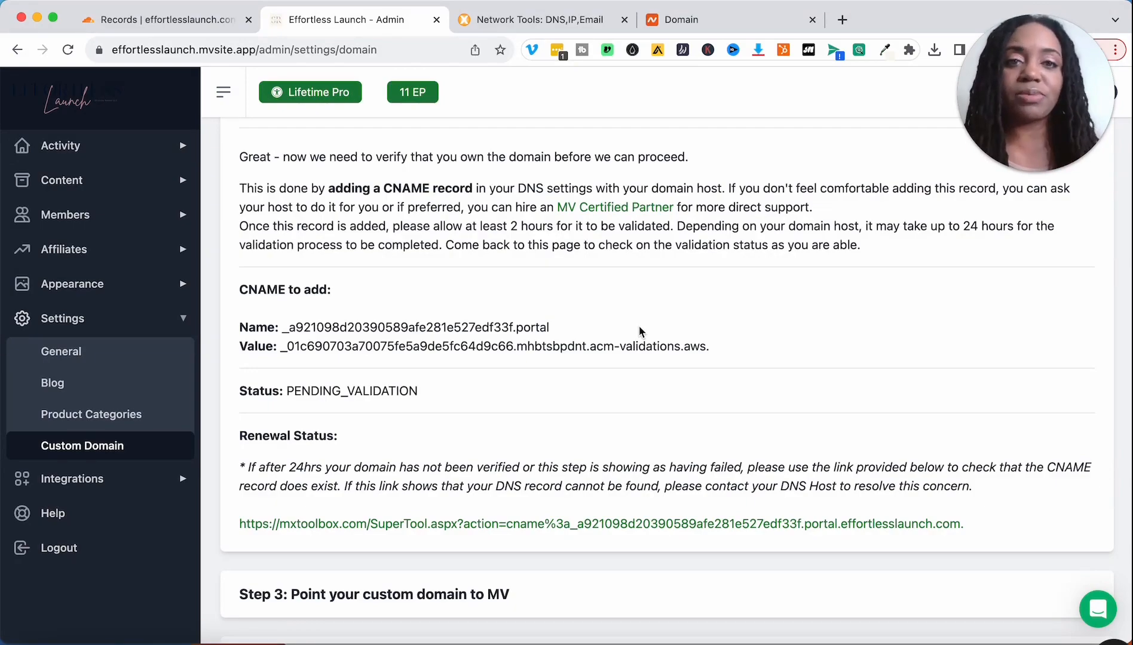
Review the MxToolbox lookup again, and reload the MemberVault custom domain page to recheck the ownership verification status
left_click(514, 16)
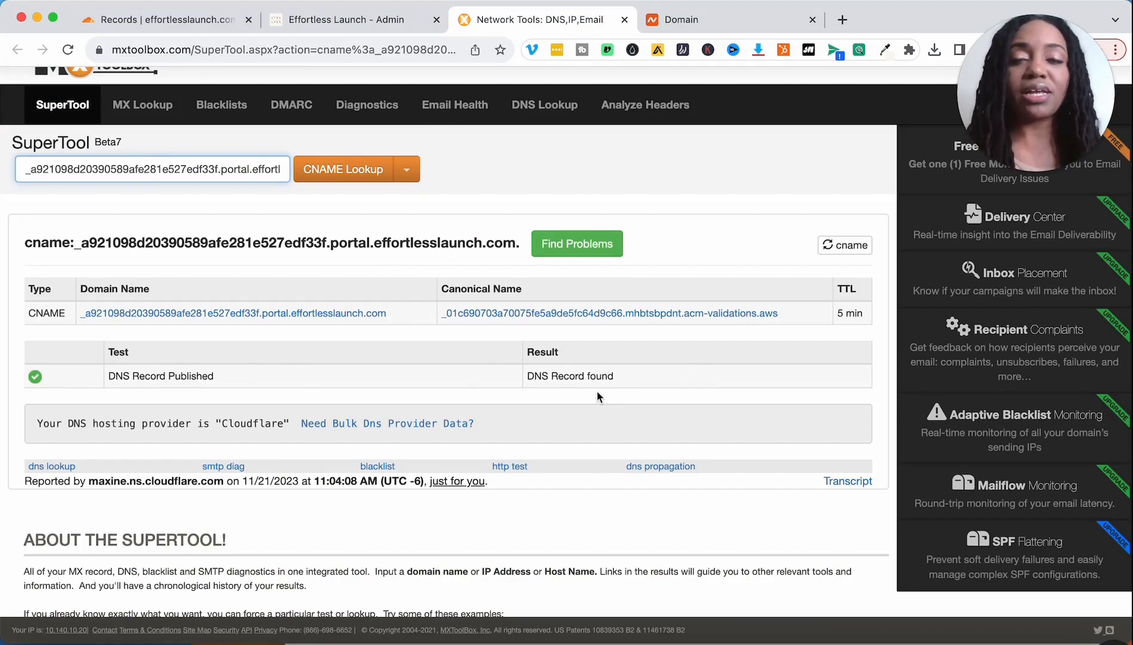
left_click(373, 22)
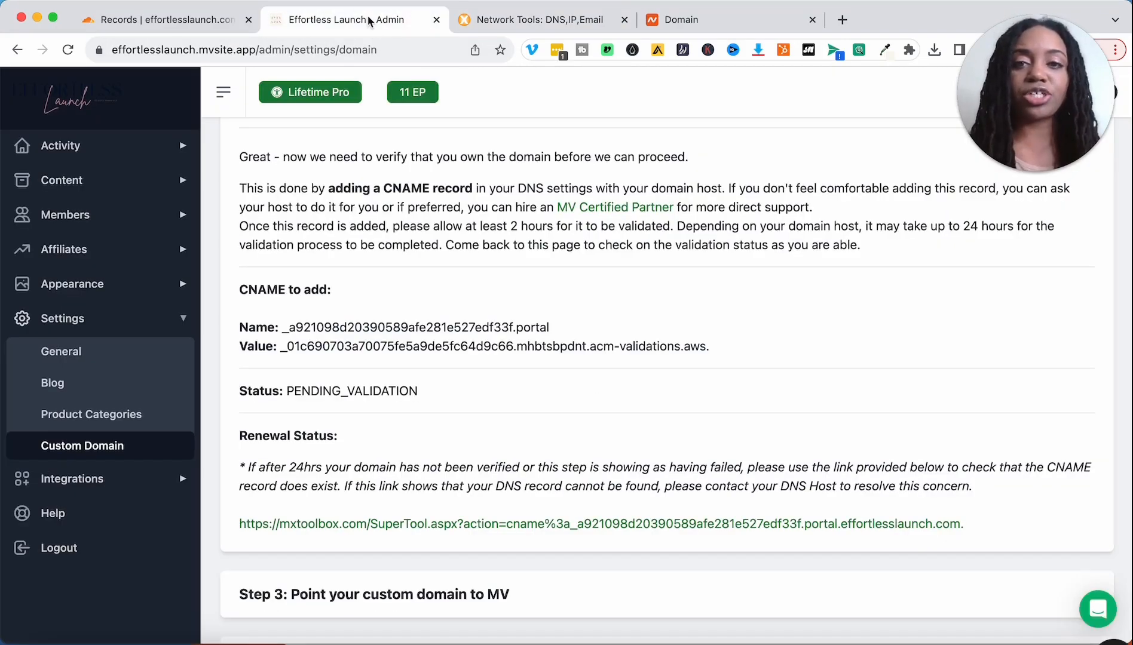
left_click(381, 53)
key("Return")
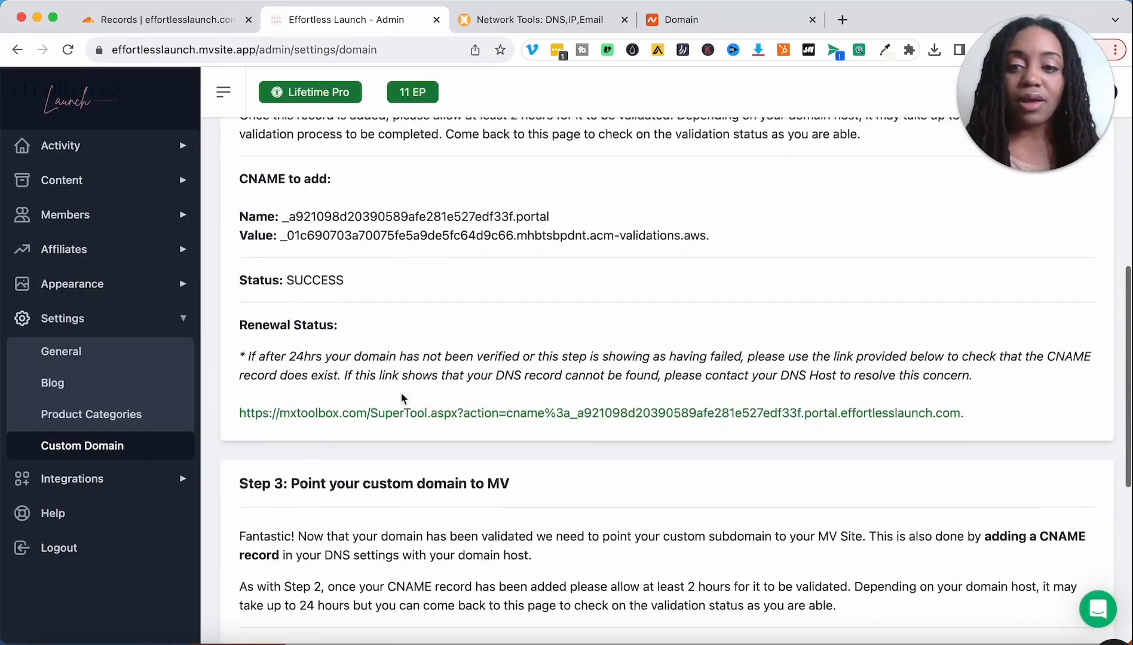
left_click_drag(239, 279, 372, 277)
left_click(371, 278)
Review MemberVault's Step 3 instructions, and start another record of type CNAME in the Cloudflare DNS records of effortlesslaunch.com
scroll(371, 281, "down", 2)
scroll(371, 284, "down", 2)
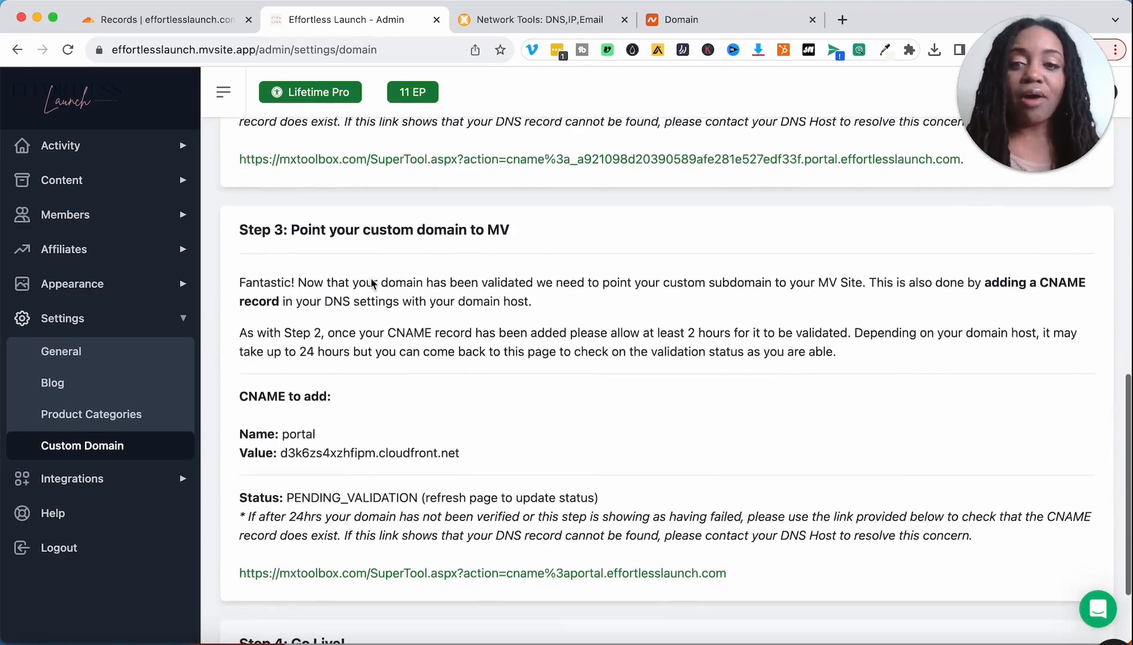
scroll(412, 332, "down", 1)
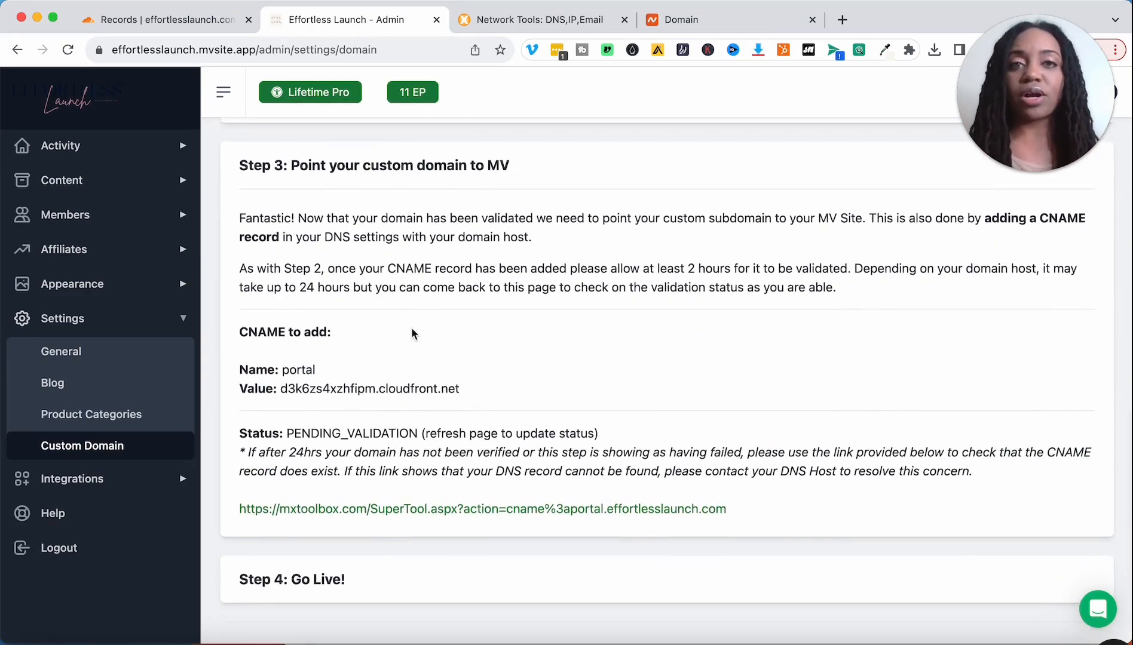
scroll(411, 329, "down", 1)
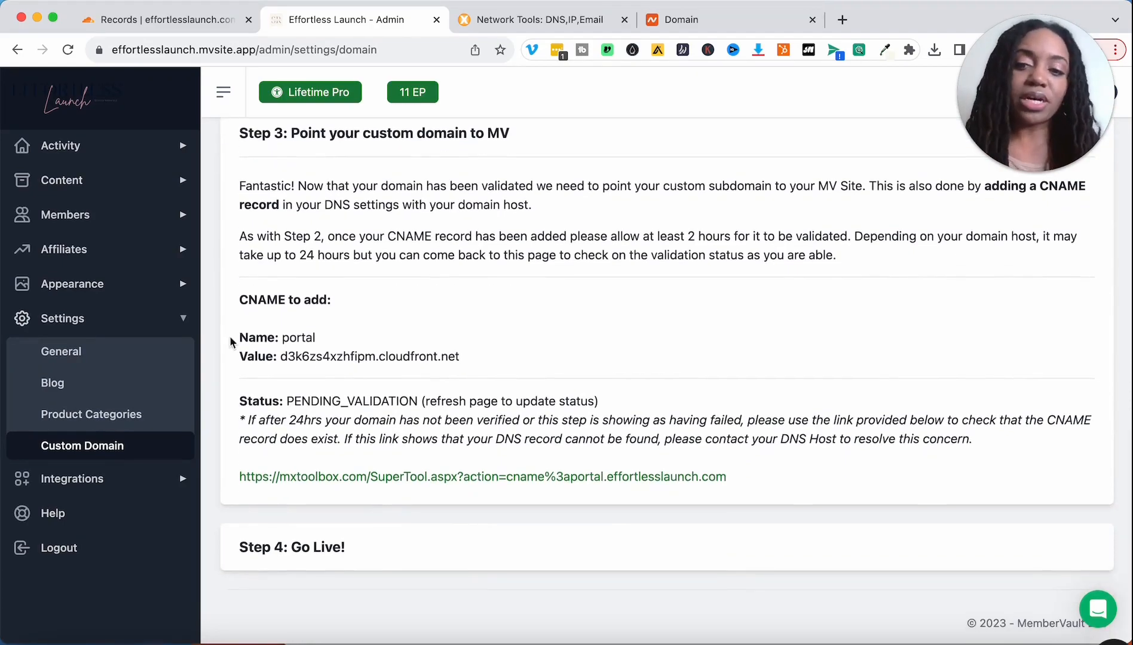
left_click(177, 20)
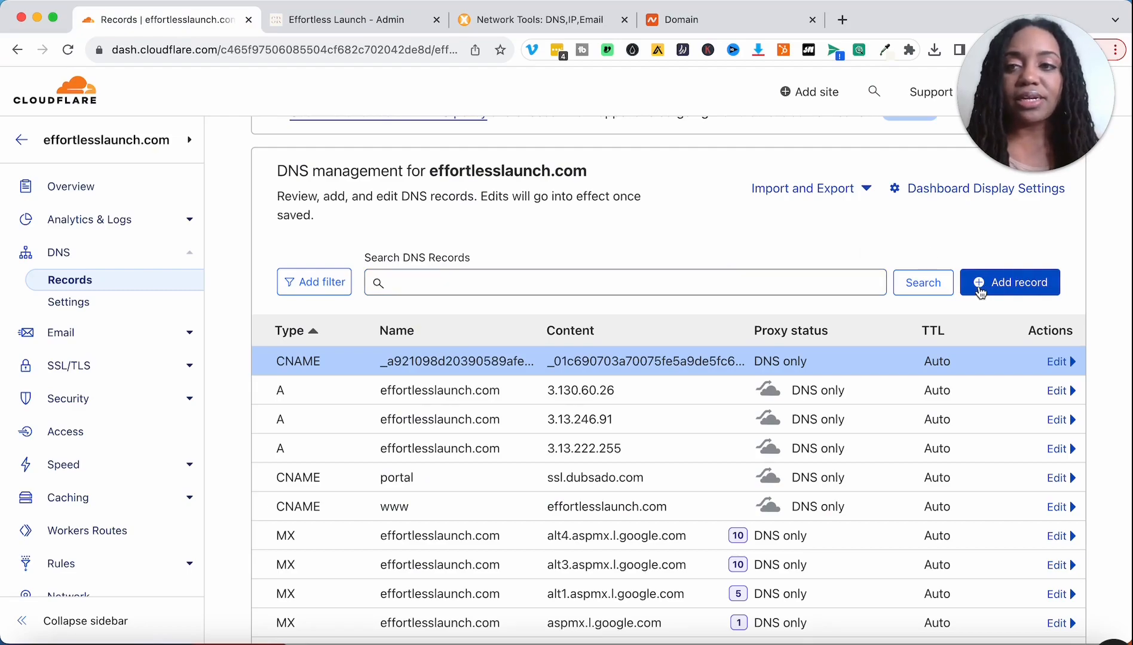
left_click(980, 292)
left_click(373, 390)
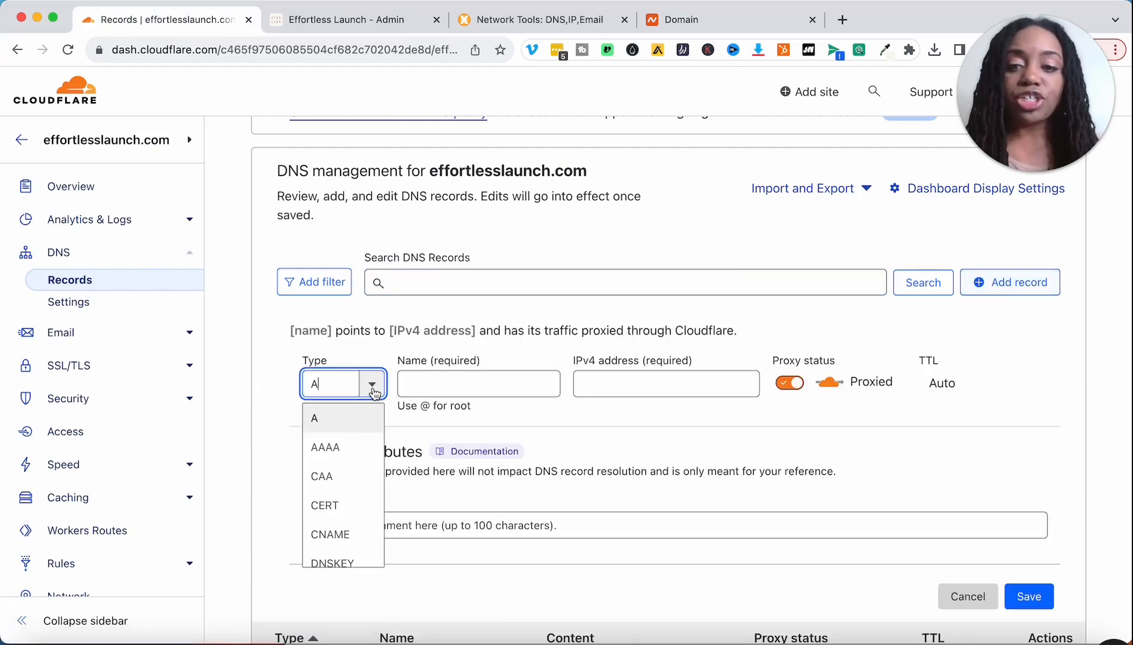
left_click(366, 531)
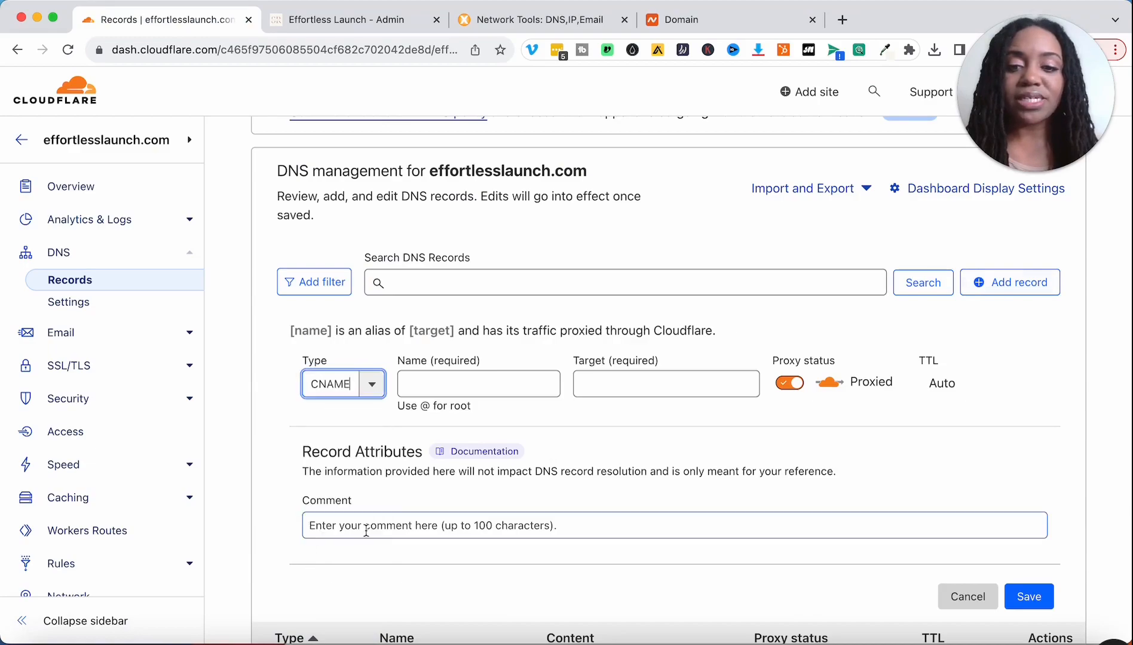
Copy the Step 3 CNAME name "portal" from MemberVault and paste it as the new Cloudflare record's name
left_click(410, 16)
double_click(293, 336)
key("super+c")
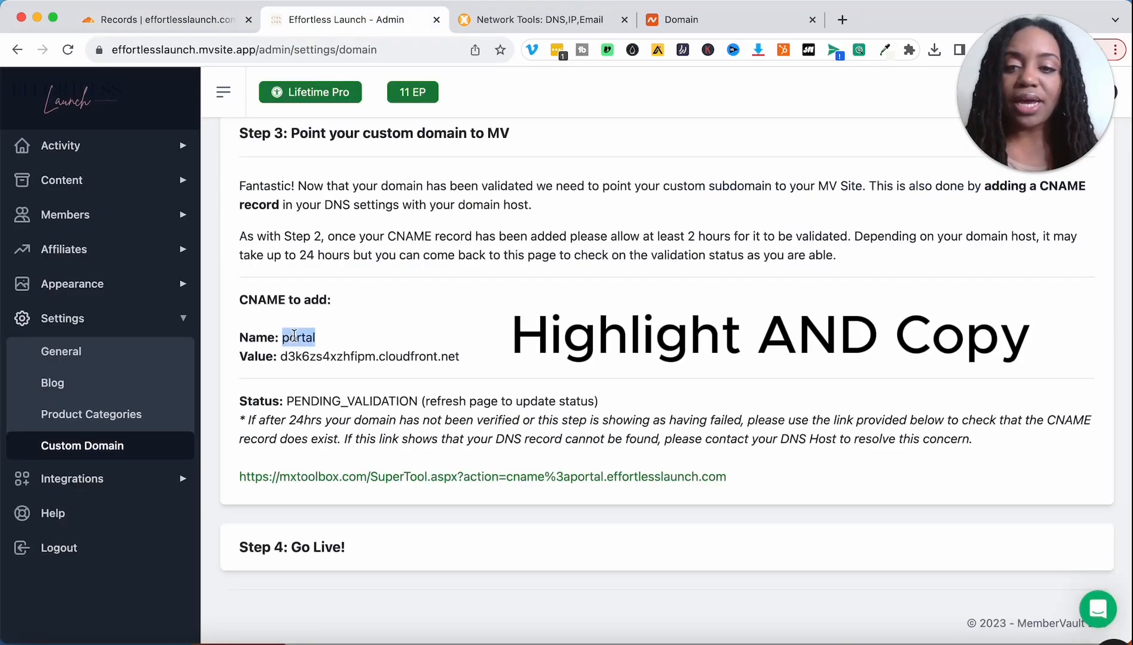
left_click(194, 26)
left_click(461, 383)
key("super+v")
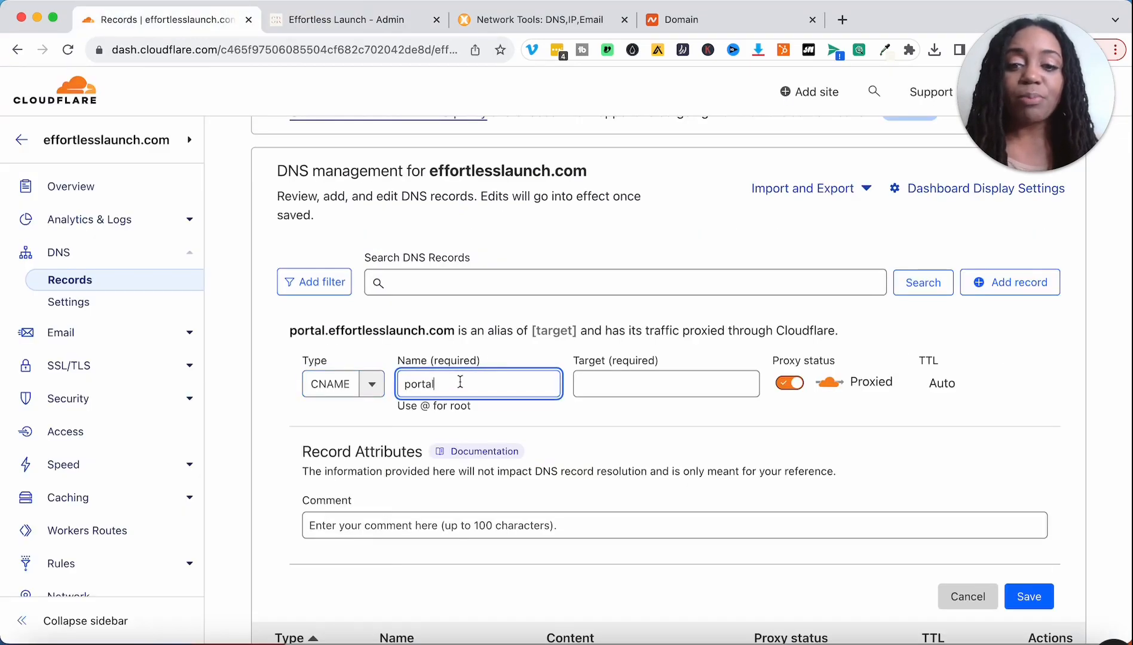
Copy the Step 3 value d3k6zs4xzhfipm.cloudfront.net into the portal record's target and save the record as DNS only
left_click(348, 22)
left_click_drag(280, 357, 493, 364)
key("super+c")
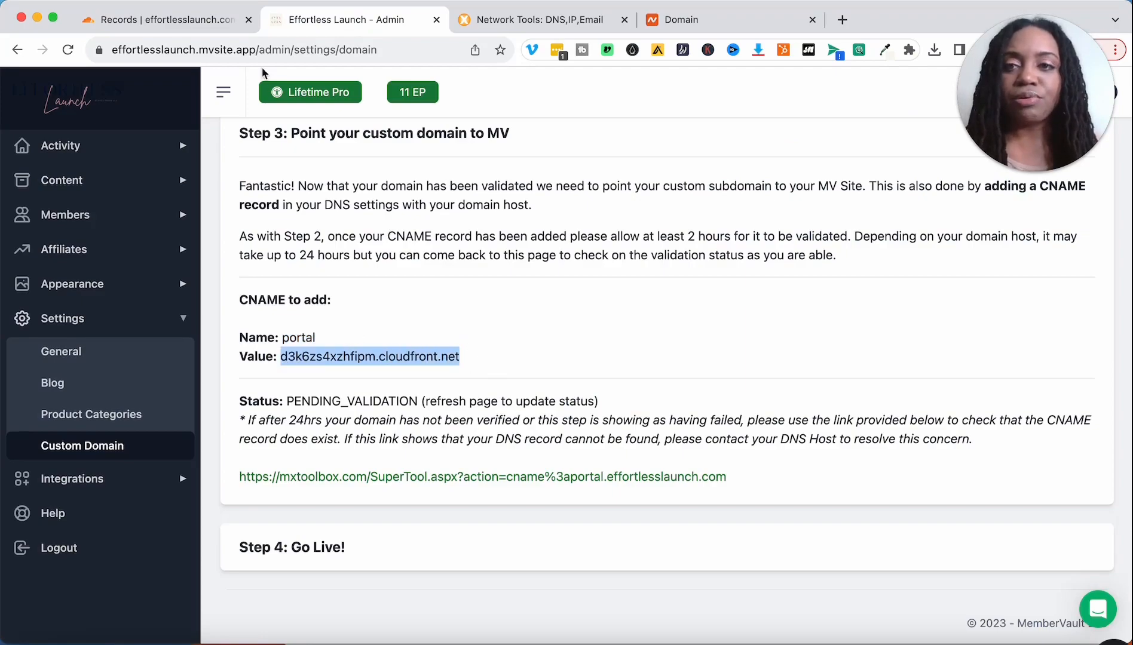
left_click(216, 24)
left_click(636, 388)
key("super+v")
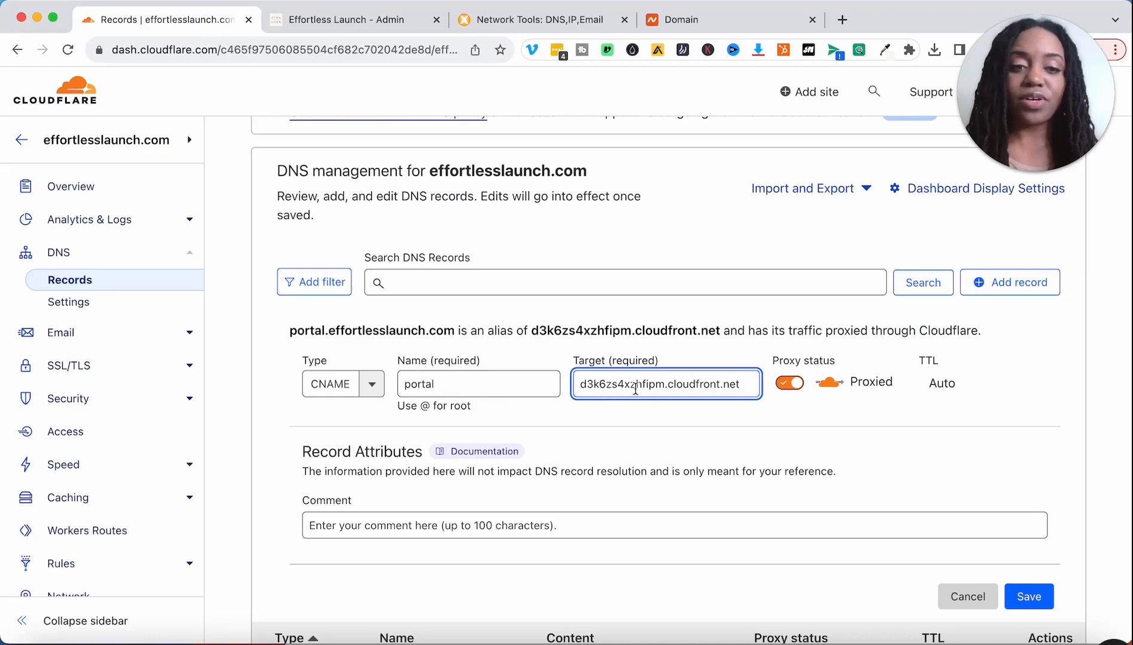
left_click(795, 384)
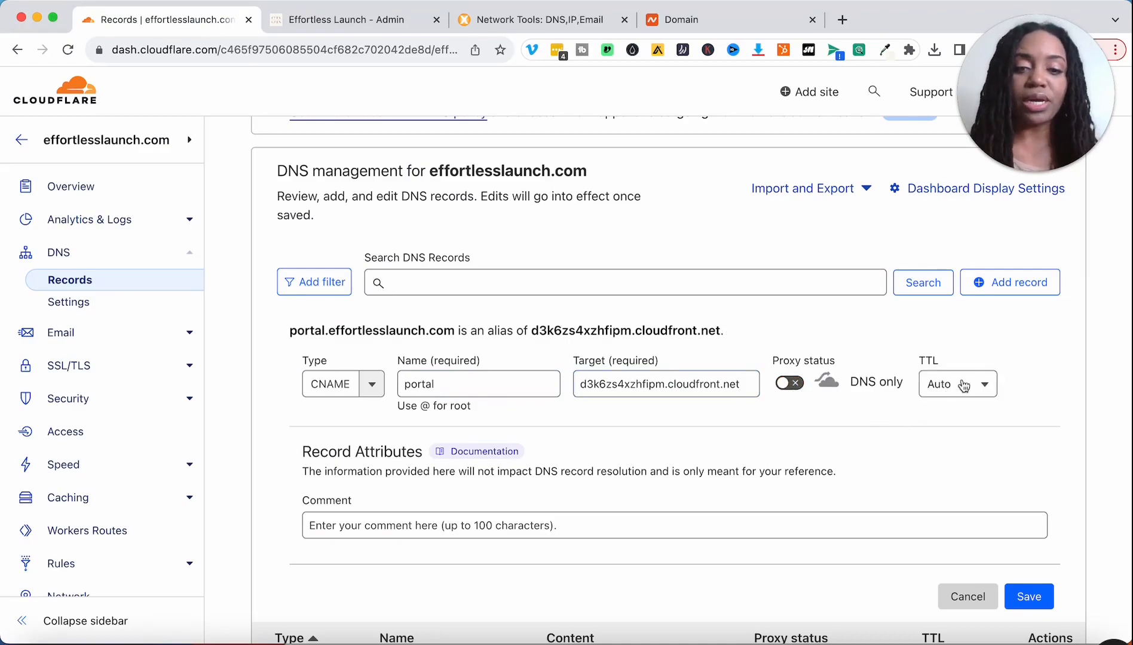
left_click(1028, 595)
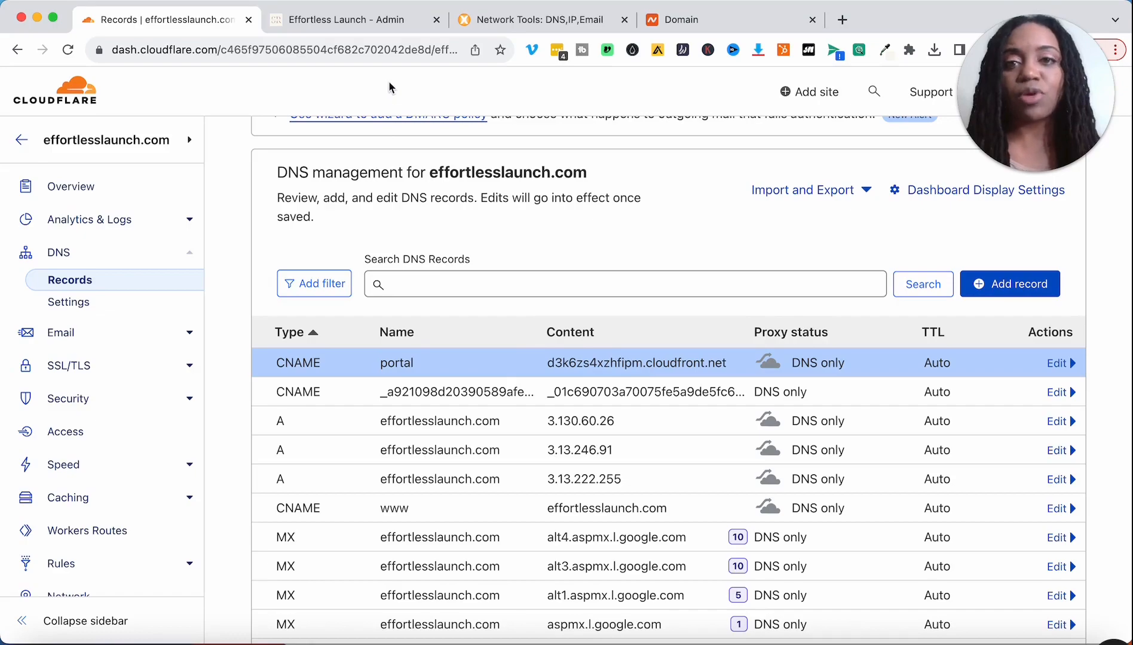
Return to the MemberVault custom domain page and look up the portal.effortlesslaunch.com CNAME in MxToolbox
left_click(371, 33)
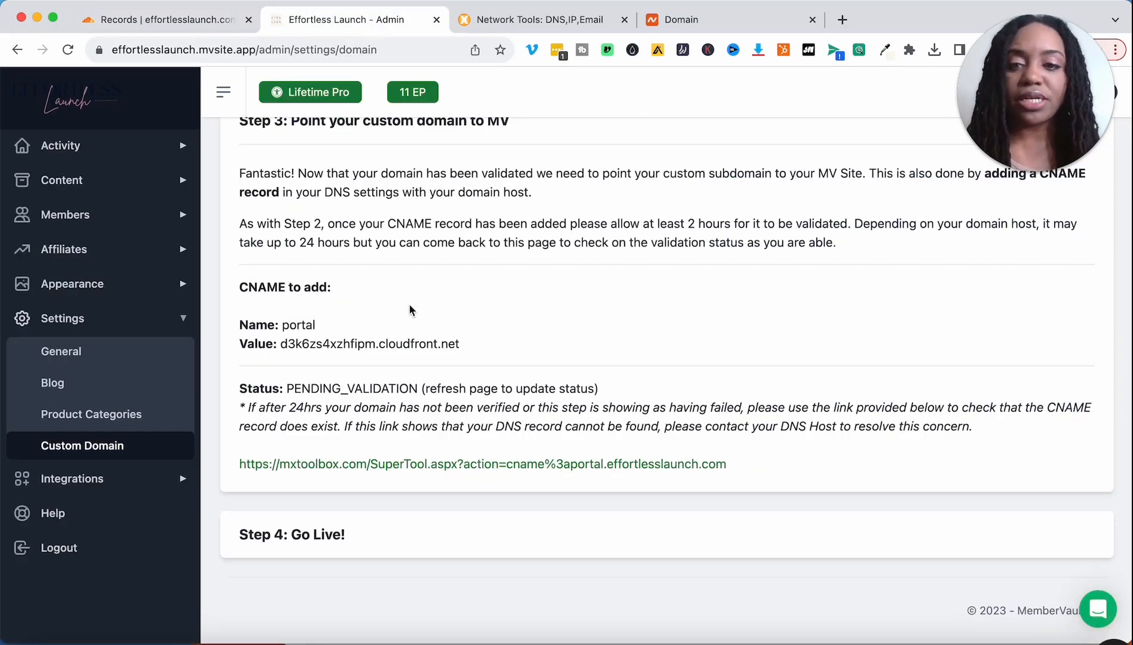
scroll(310, 540, "up", 1)
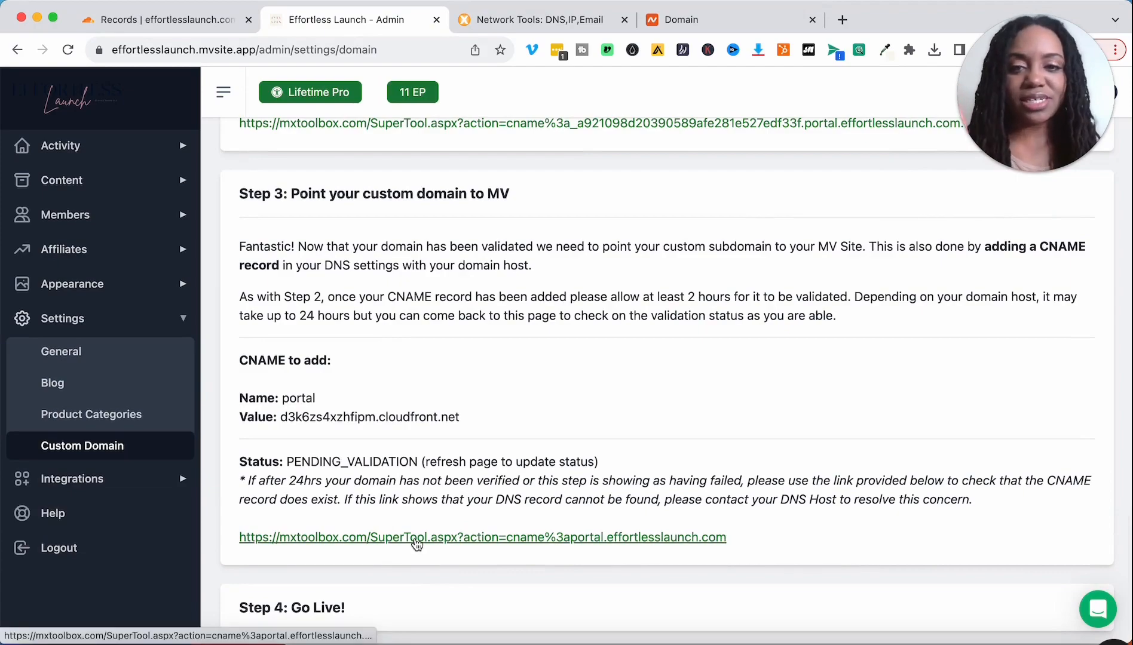
left_click(282, 545)
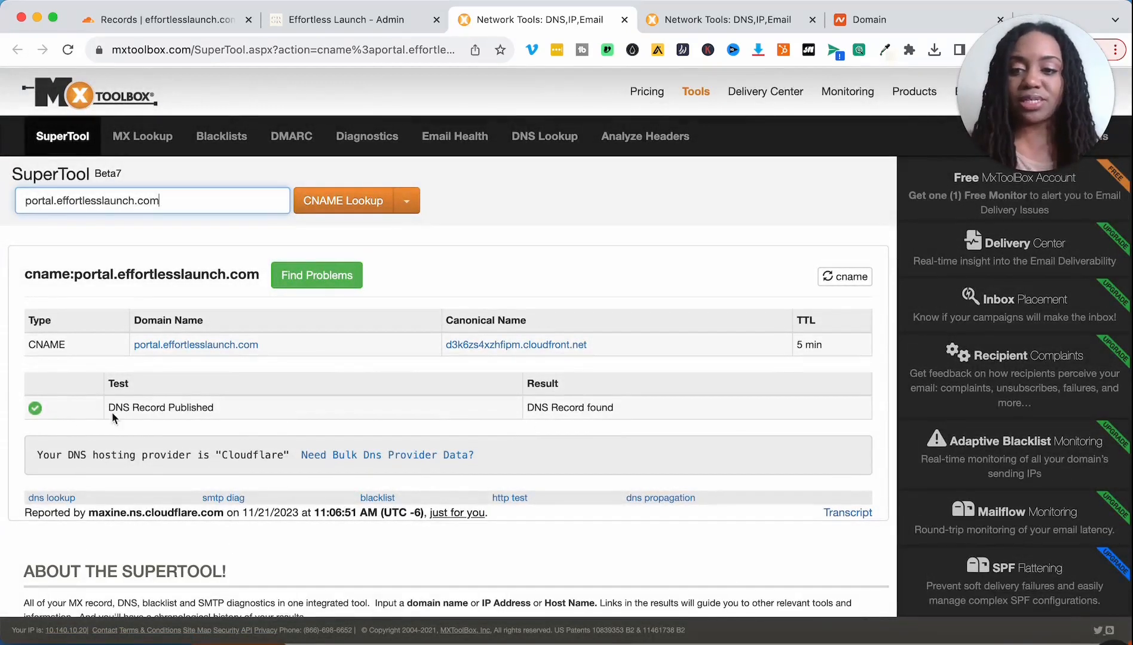
Reload the MemberVault custom domain page and check the Step 3 status of the portal CNAME record
left_click(344, 22)
left_click(336, 46)
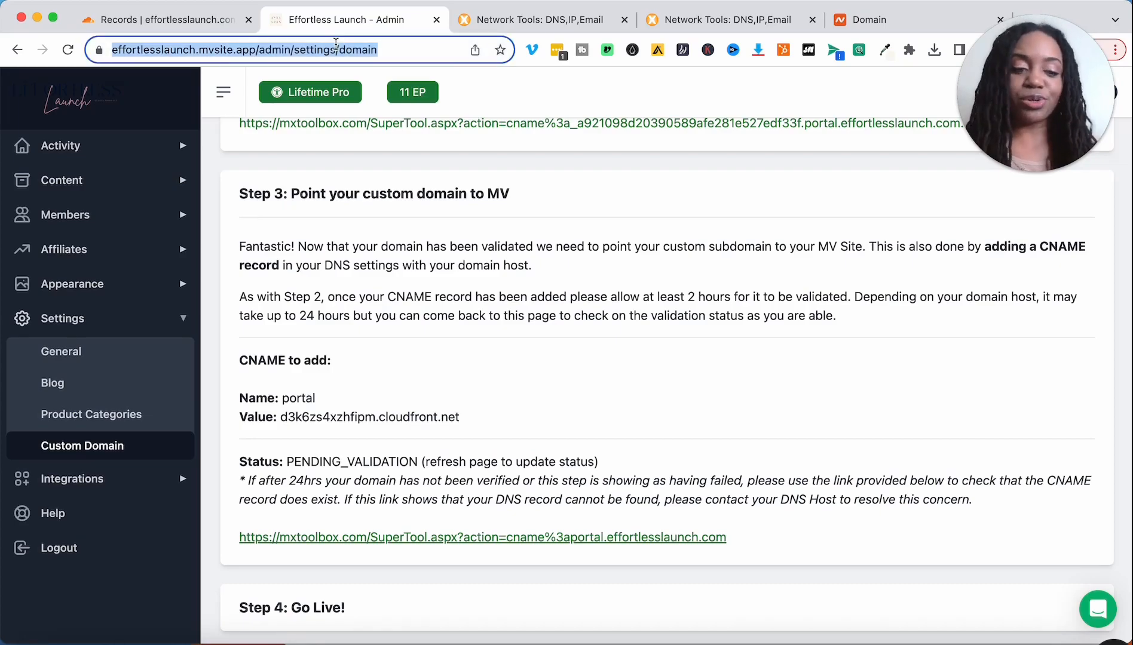
key("Return")
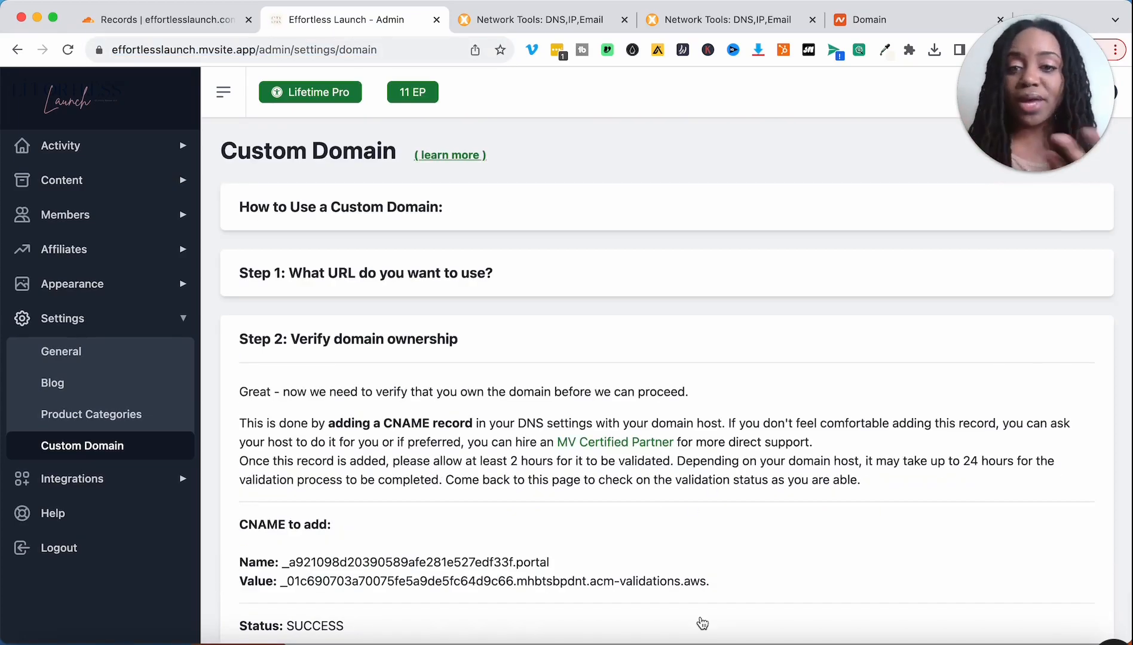
scroll(673, 437, "down", 10)
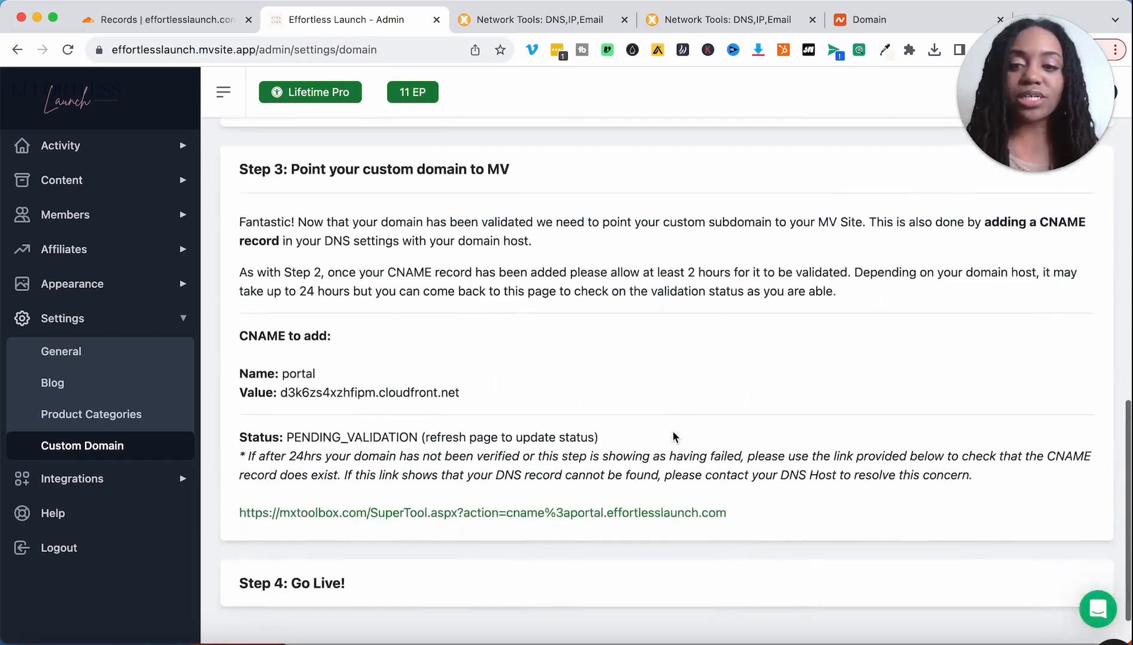
left_click_drag(287, 430, 438, 430)
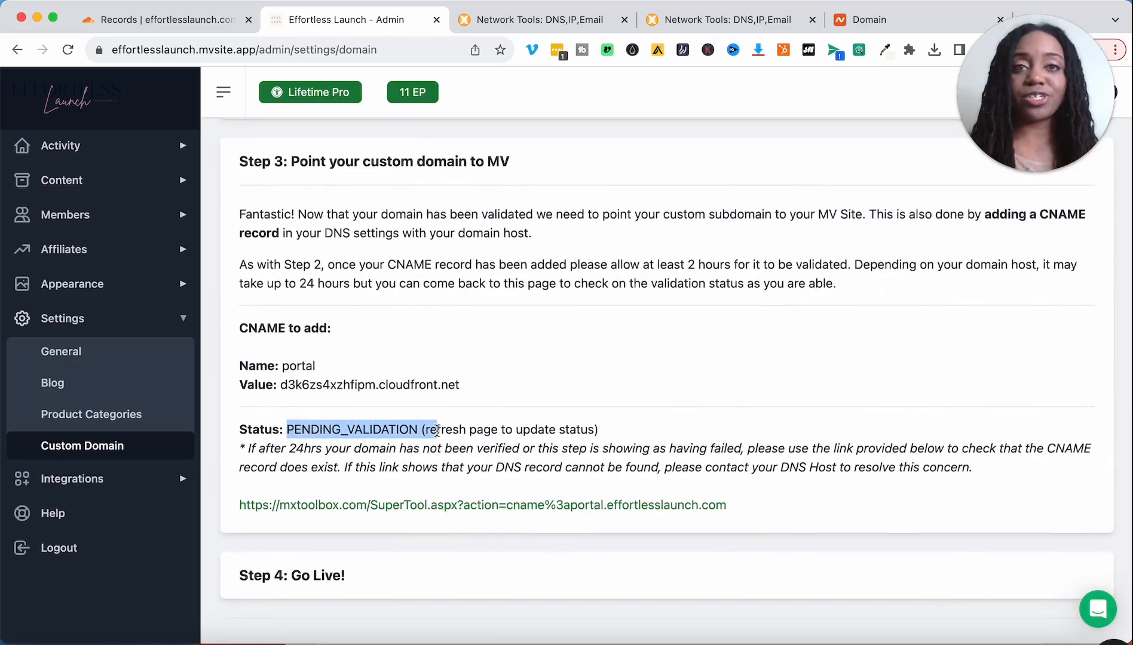
left_click(524, 322)
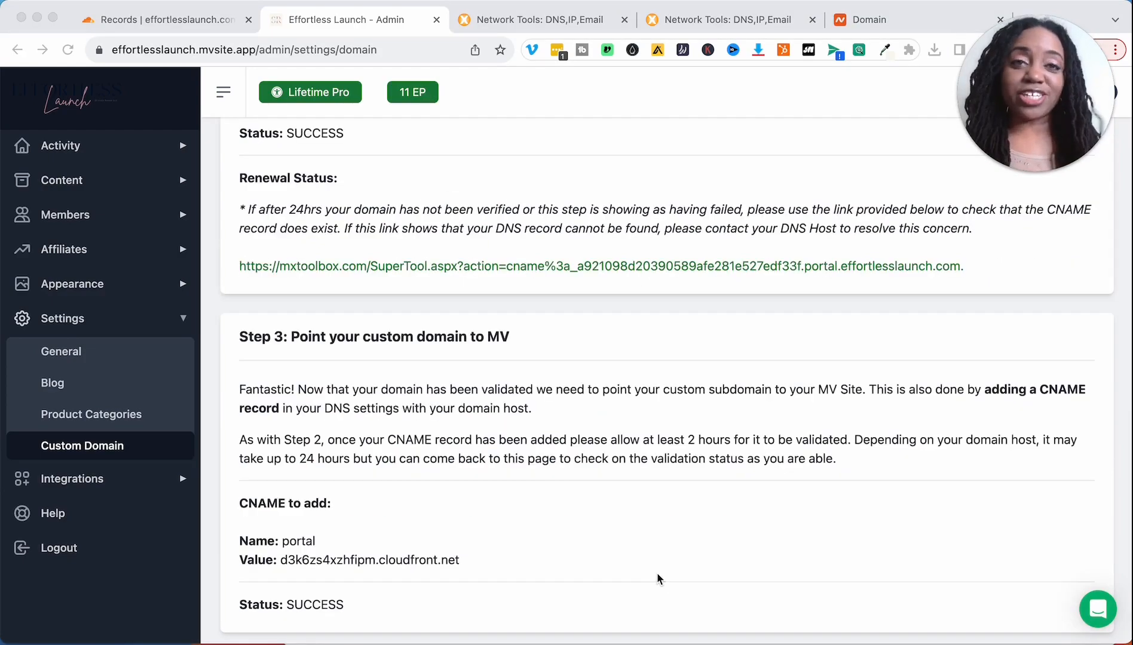
scroll(505, 462, "down", 2)
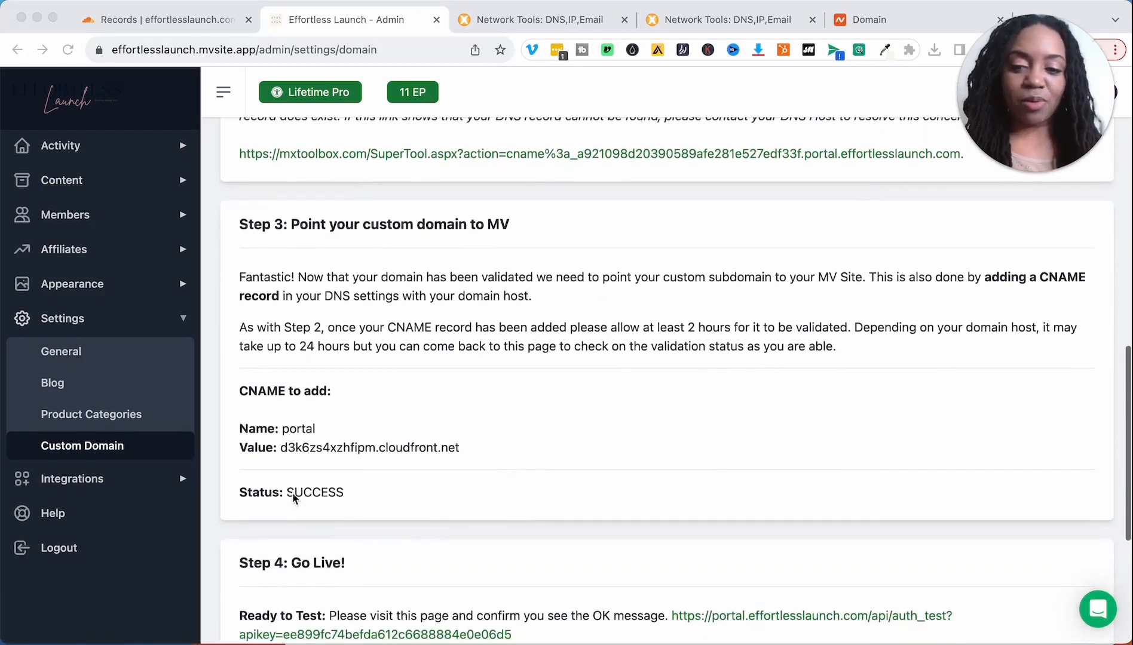
left_click(373, 472)
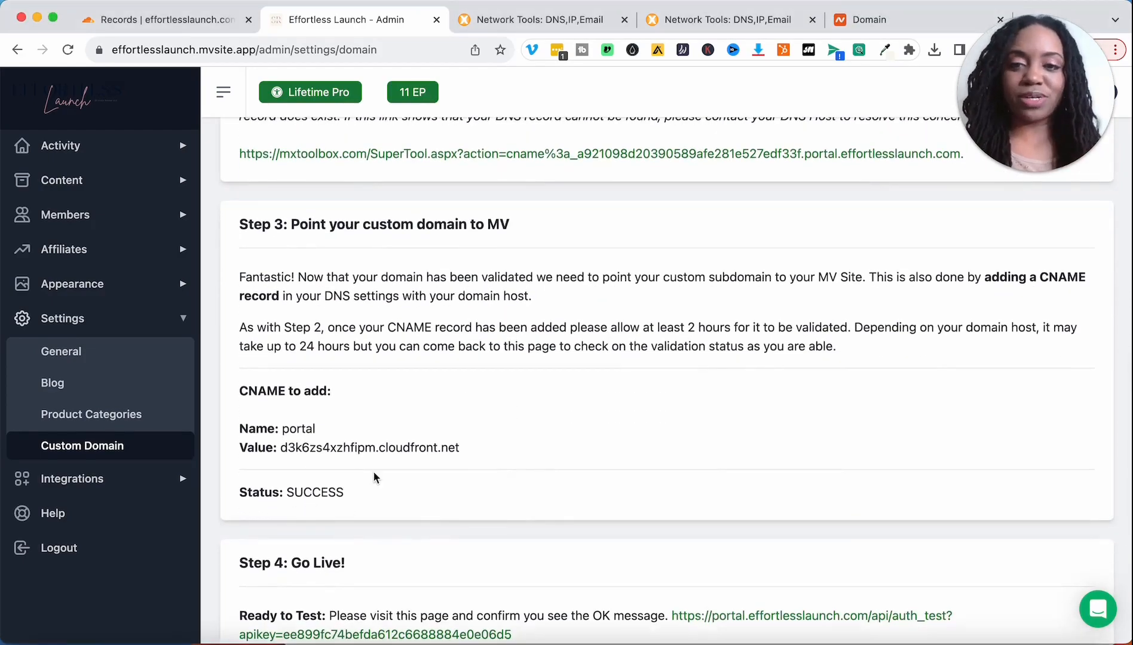
Go live with portal.effortlesslaunch.com as the MemberVault site's main domain and confirm the choice
scroll(373, 472, "down", 4)
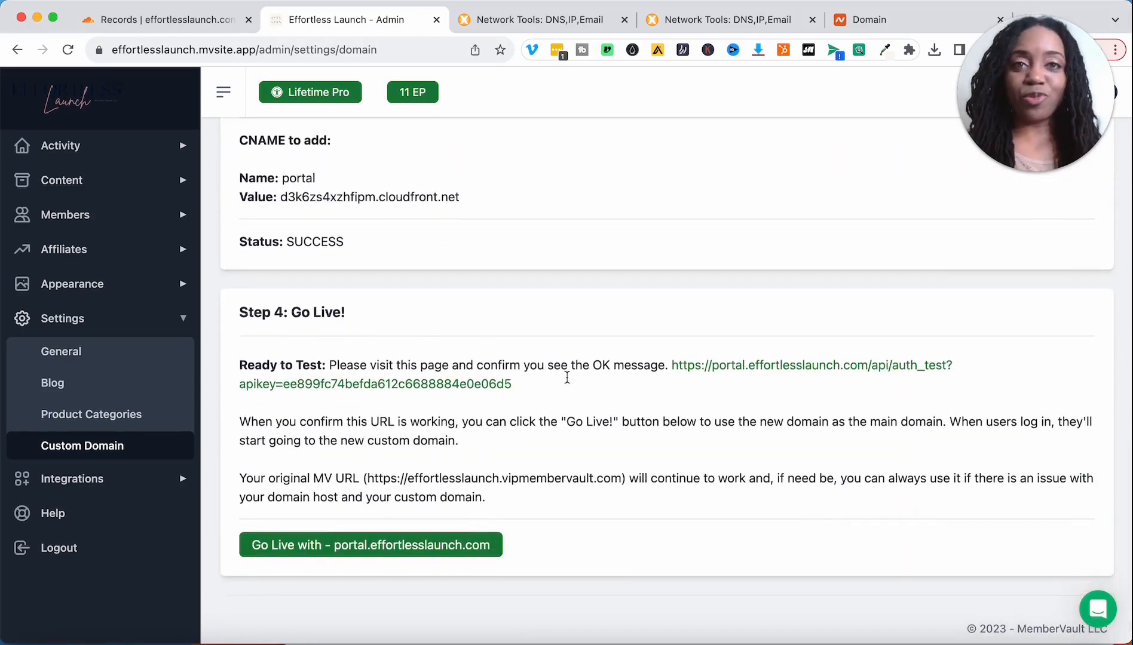
scroll(586, 402, "down", 1)
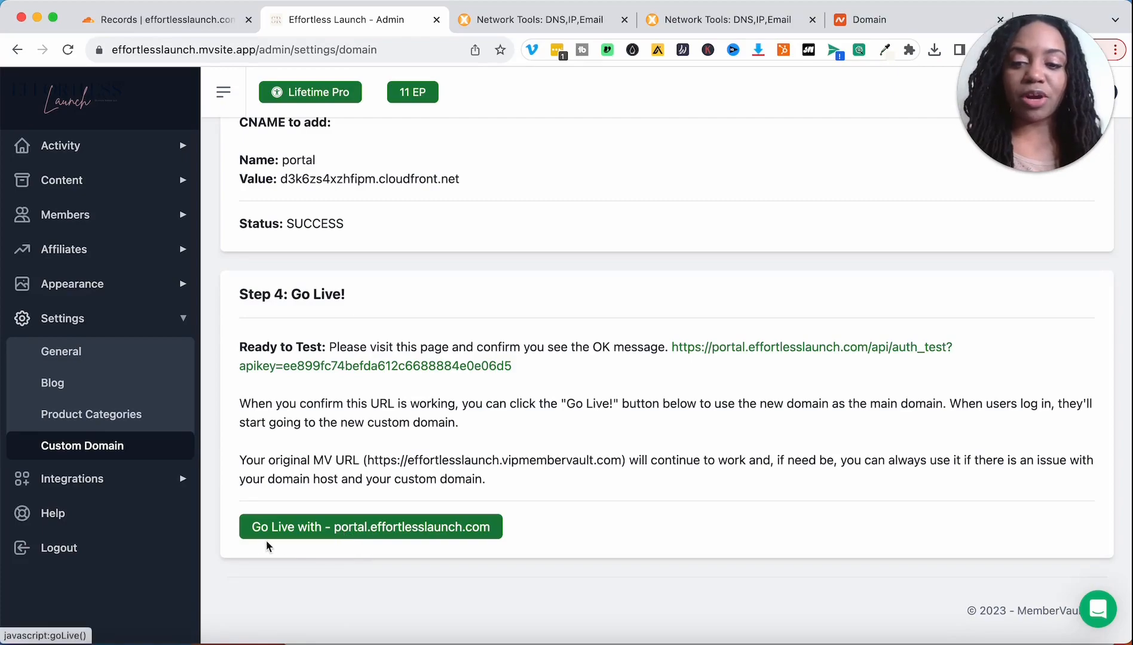
left_click(317, 535)
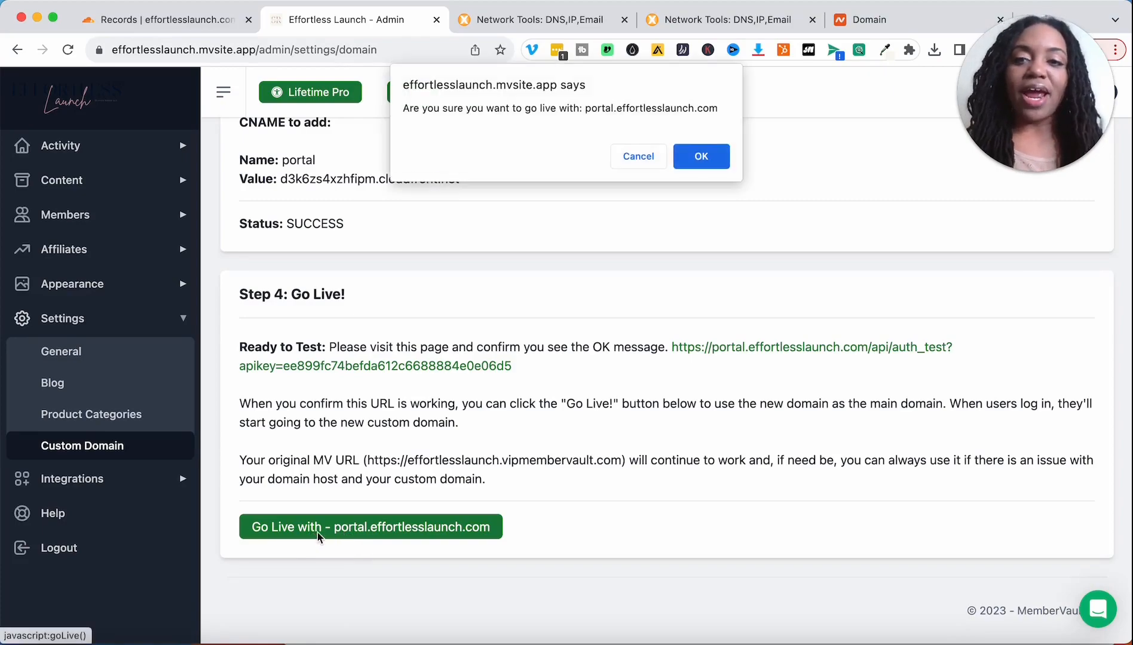
left_click(701, 158)
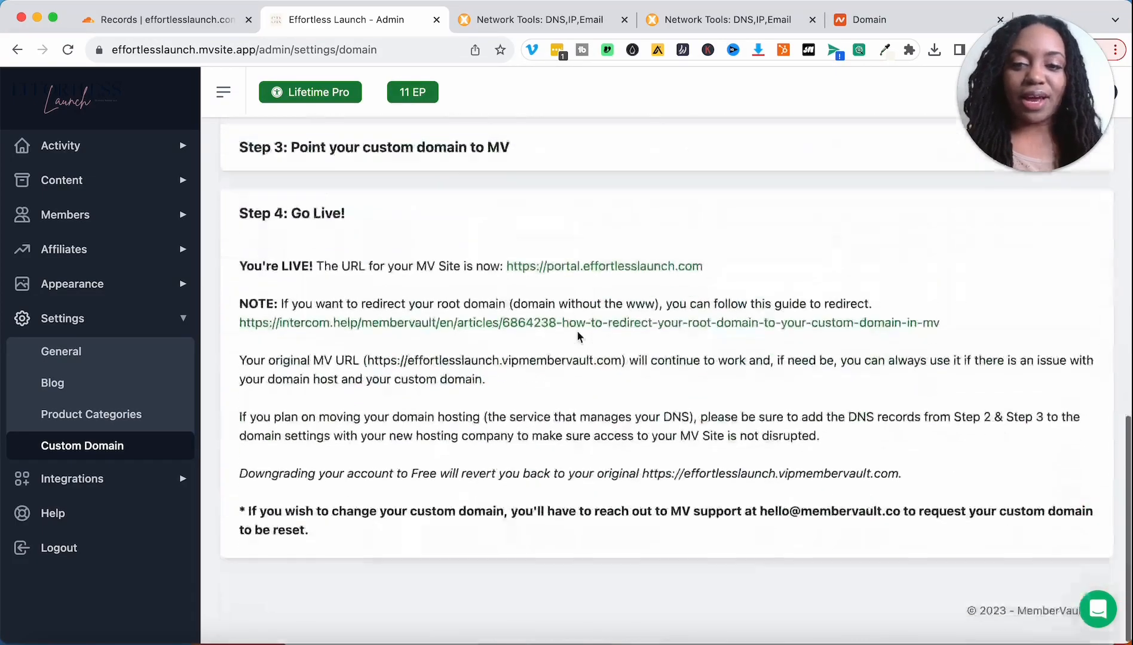
Visit the live site at portal.effortlesslaunch.com and open its admin area on the new domain
left_click(521, 269)
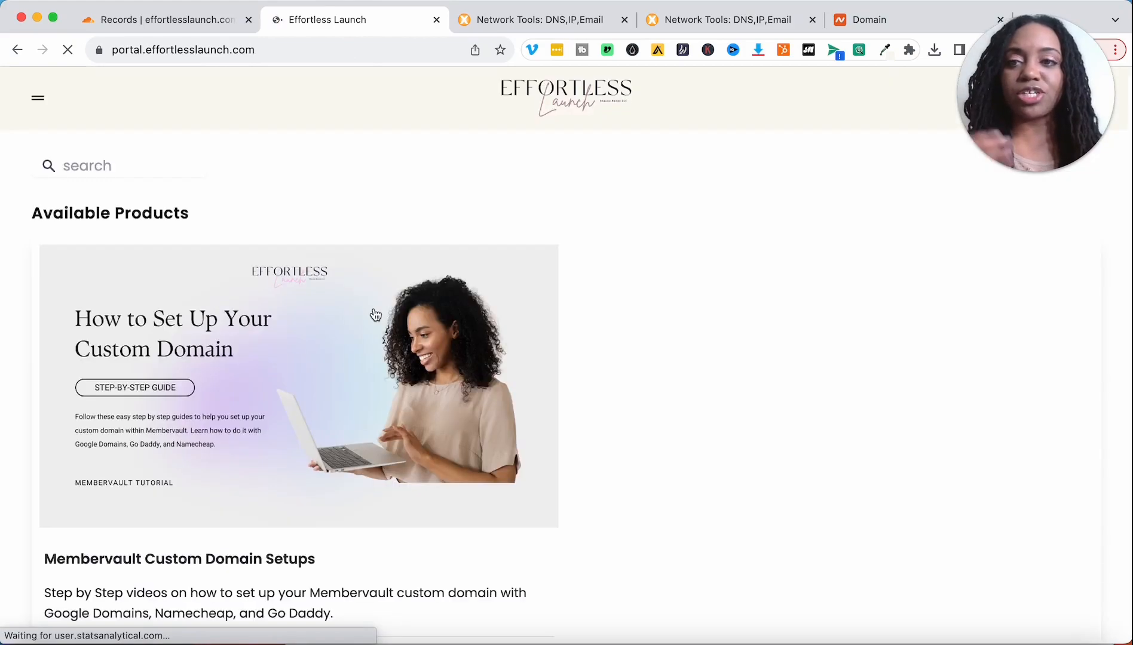
left_click(349, 52)
type("admin")
key("Return")
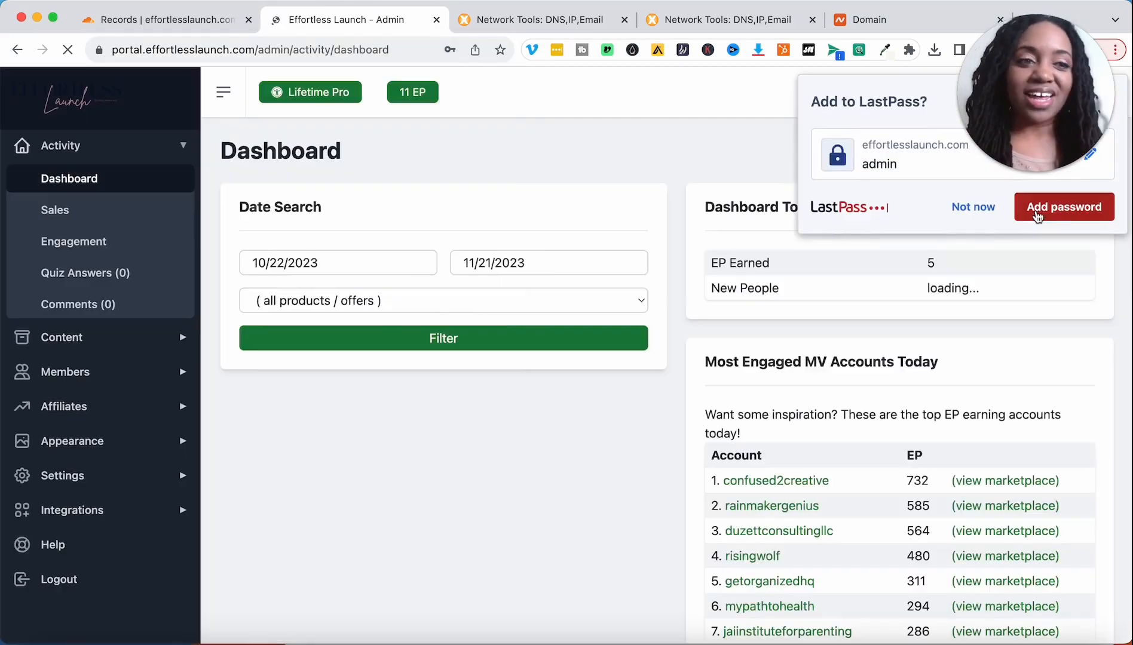